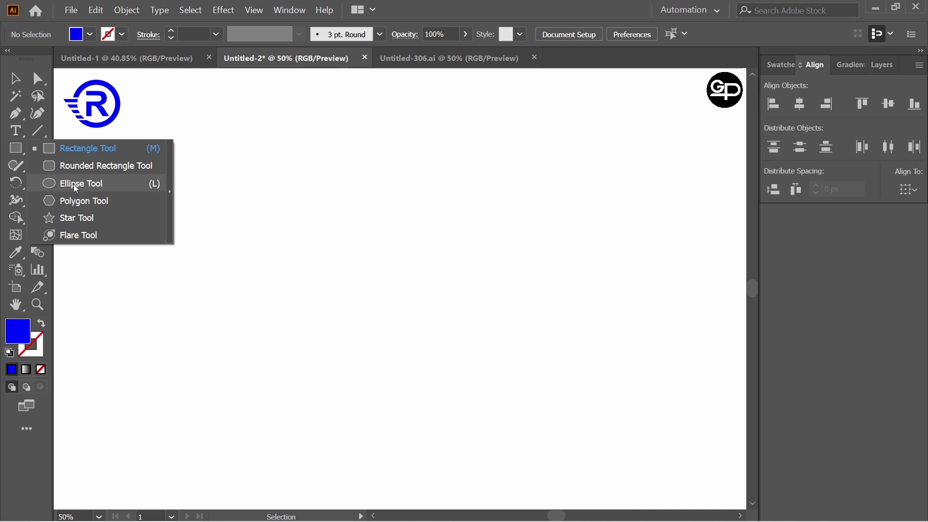
- Draw a large circle in the middle of the artboard with no fill and a black stroke
click(77, 184)
drag(392, 259, 517, 317)
drag(391, 263, 408, 279)
click(90, 34)
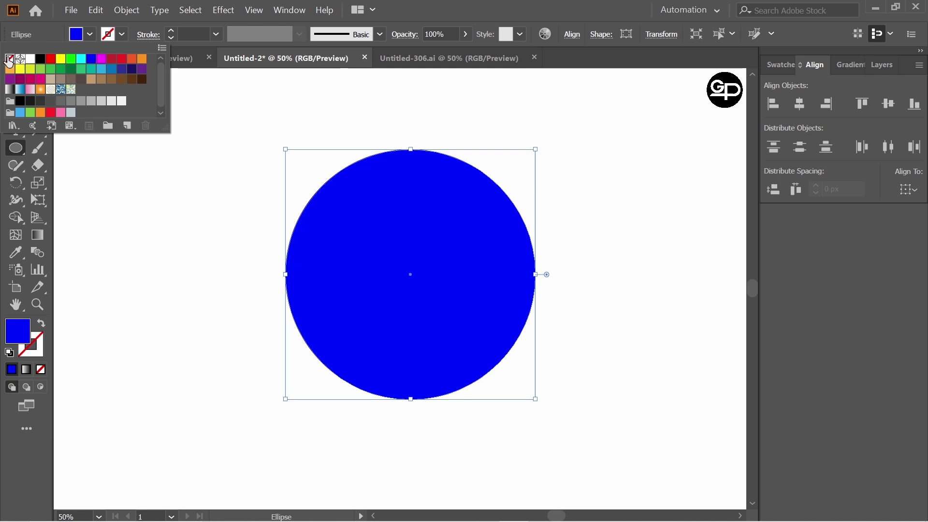
click(8, 60)
click(90, 34)
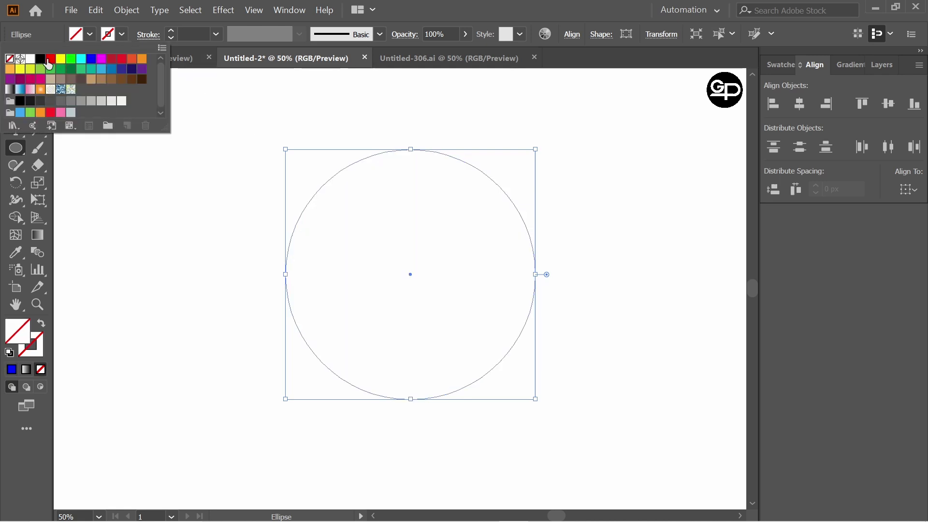
click(43, 59)
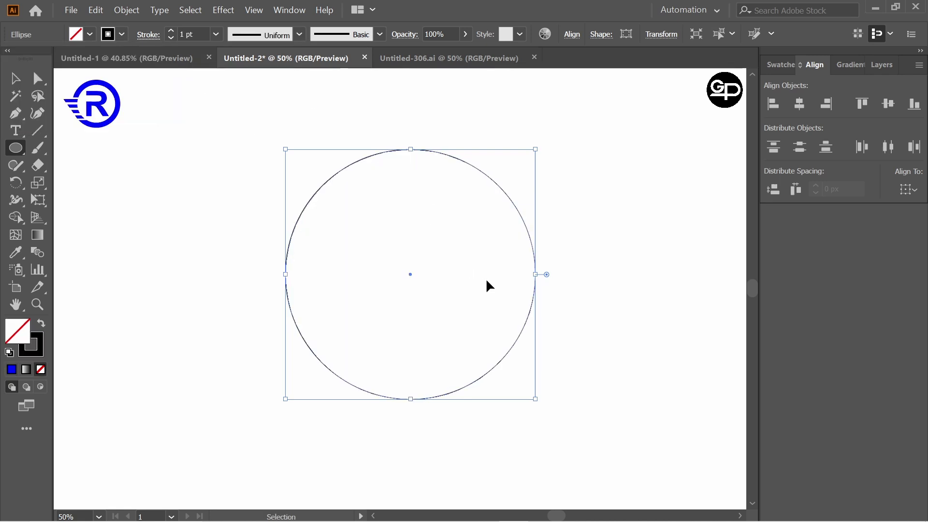
- Paste a copy of the circle in front and shrink it about its centre to form a ring
key(ctrl+c)
key(ctrl+f)
drag(535, 399, 519, 380)
- Group the outer and inner circles together
click(20, 80)
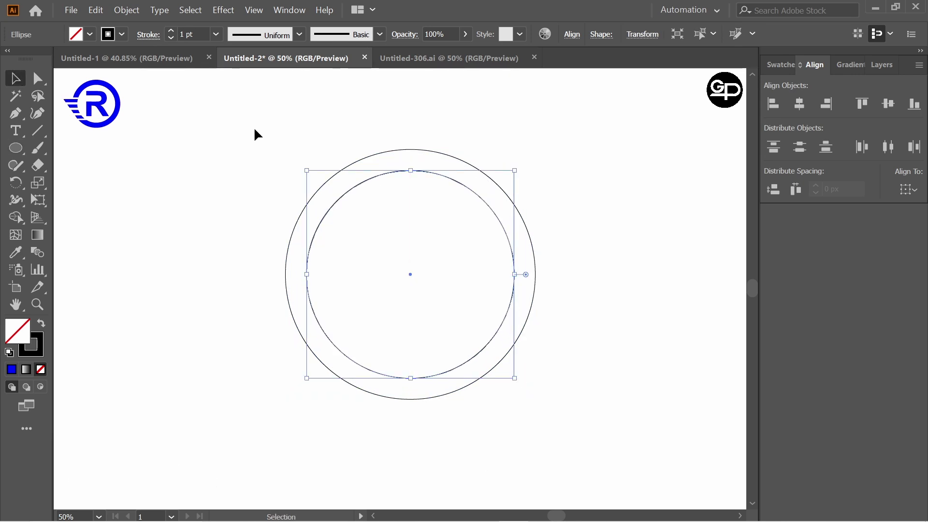
drag(281, 133, 593, 387)
key(ctrl+g)
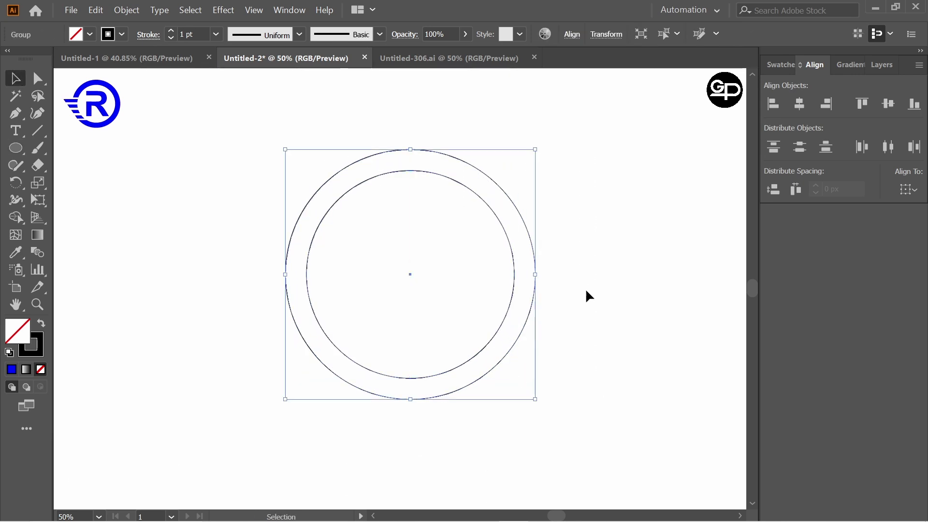
click(507, 162)
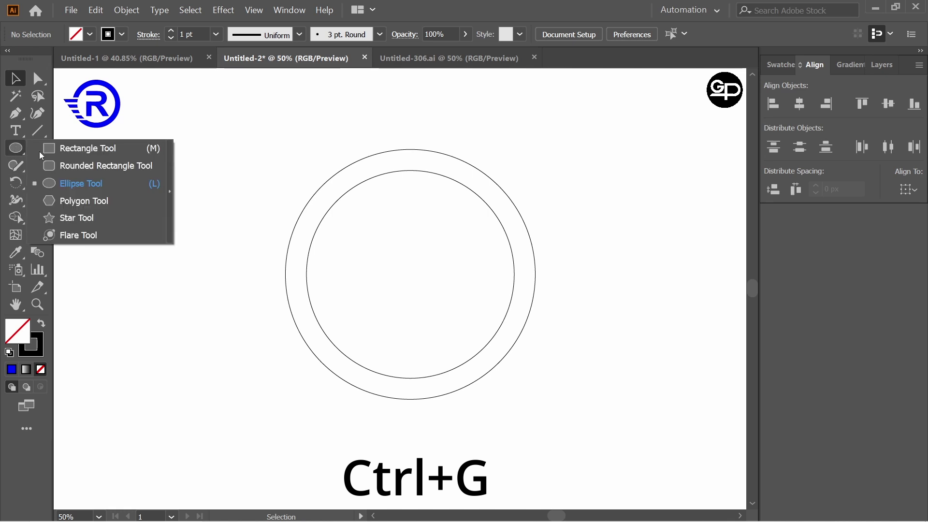
- Draw a thin horizontal rectangle across the ring's left side and duplicate it downward into four evenly spaced bars
right_click(16, 148)
click(67, 149)
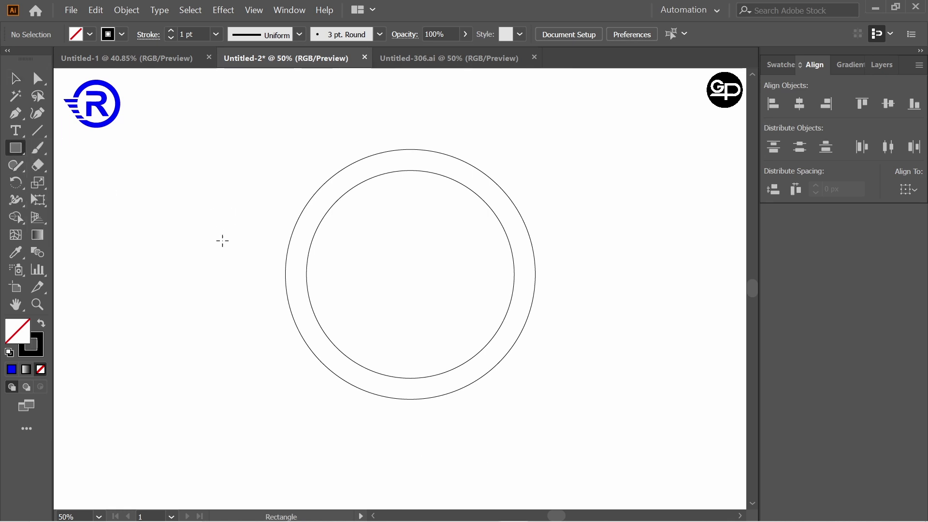
drag(216, 239, 378, 261)
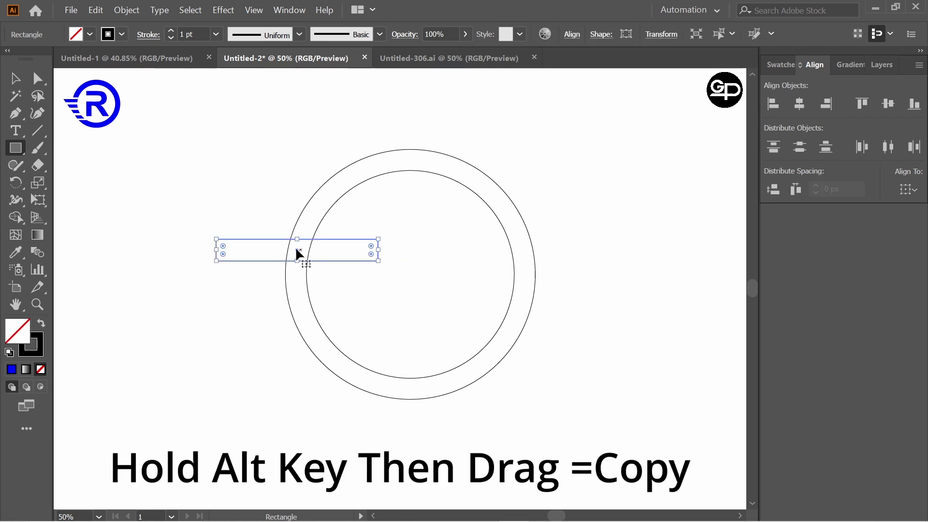
drag(296, 250, 296, 279)
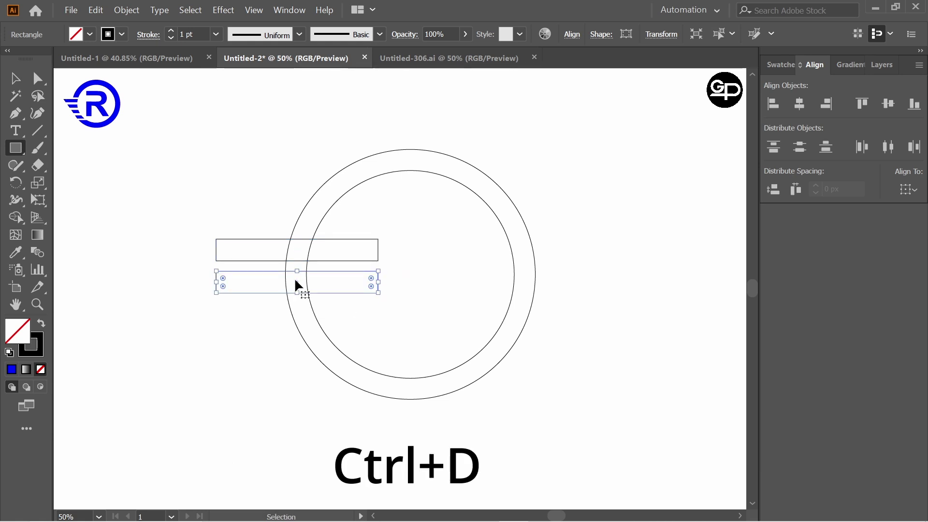
key(ctrl+d)
key(ctrl+d)
click(17, 80)
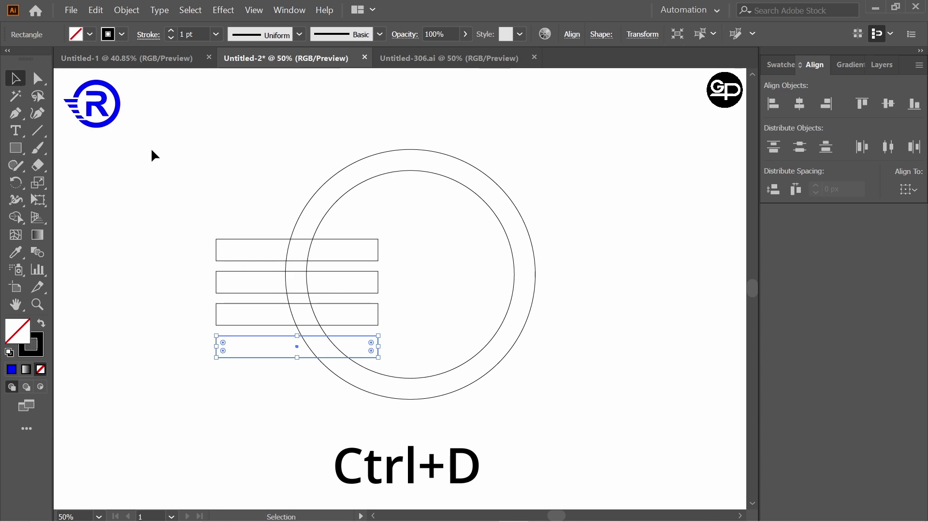
click(151, 152)
drag(156, 168, 590, 401)
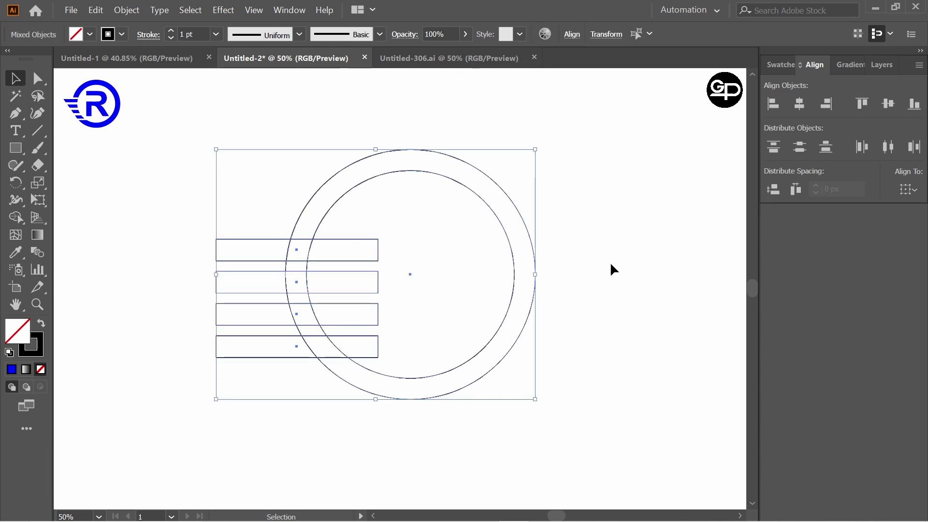
click(158, 149)
- Draw two horizontal lines across the ring's left side, one just above the top bar and one just below the bottom bar
drag(37, 130, 77, 129)
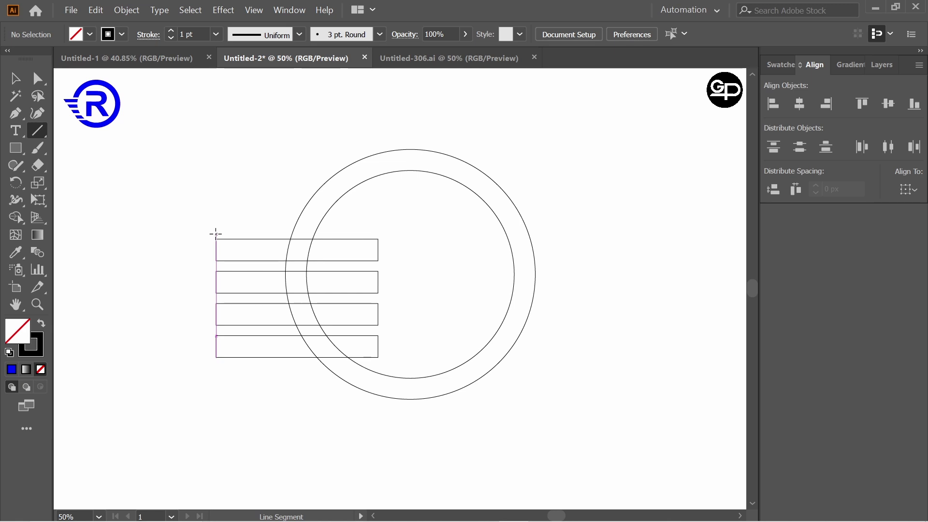
drag(216, 234, 378, 240)
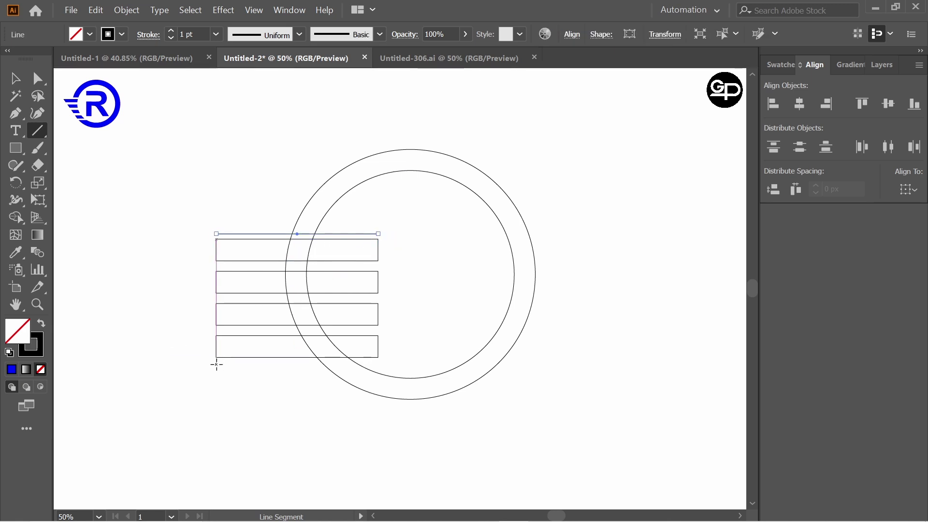
drag(217, 363, 385, 363)
click(17, 80)
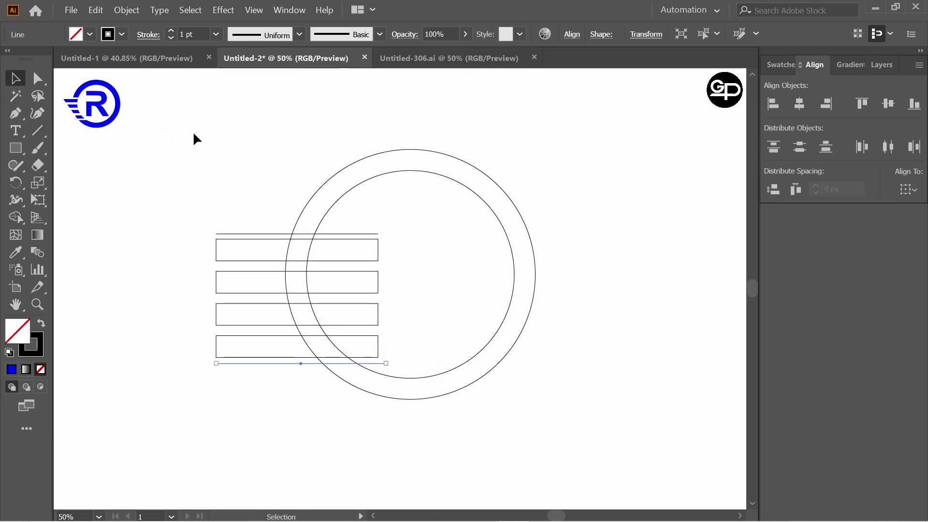
click(193, 132)
- Draw a diagonal line from the top bar's upper-left corner to where the bottom bar's lower edge meets the outer circle
click(15, 113)
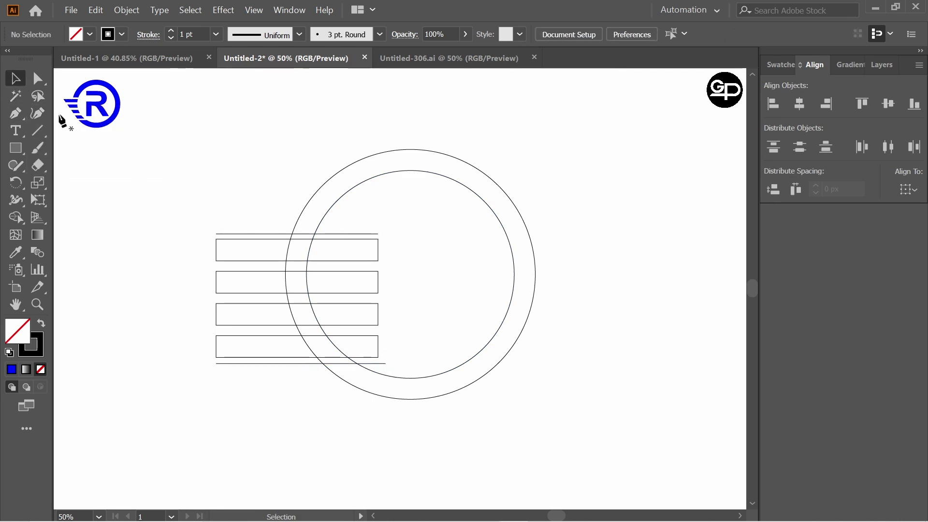
click(216, 238)
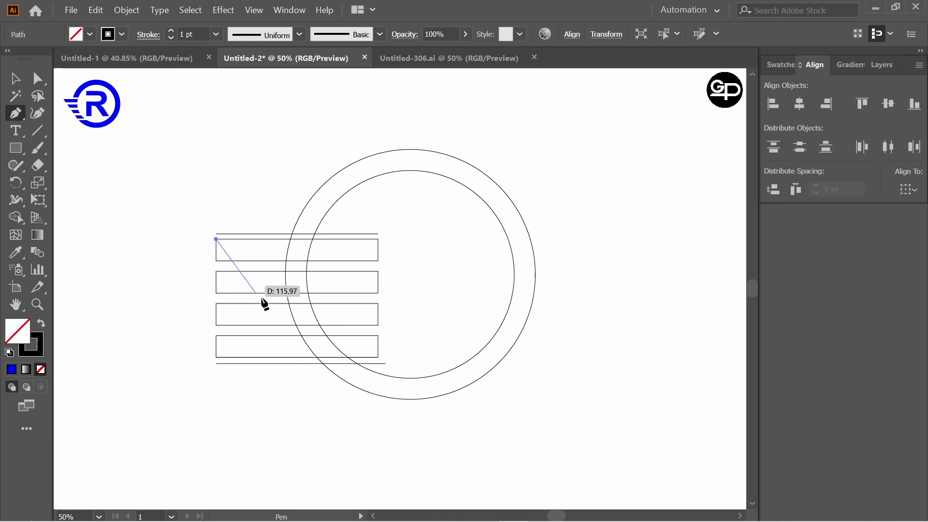
click(316, 357)
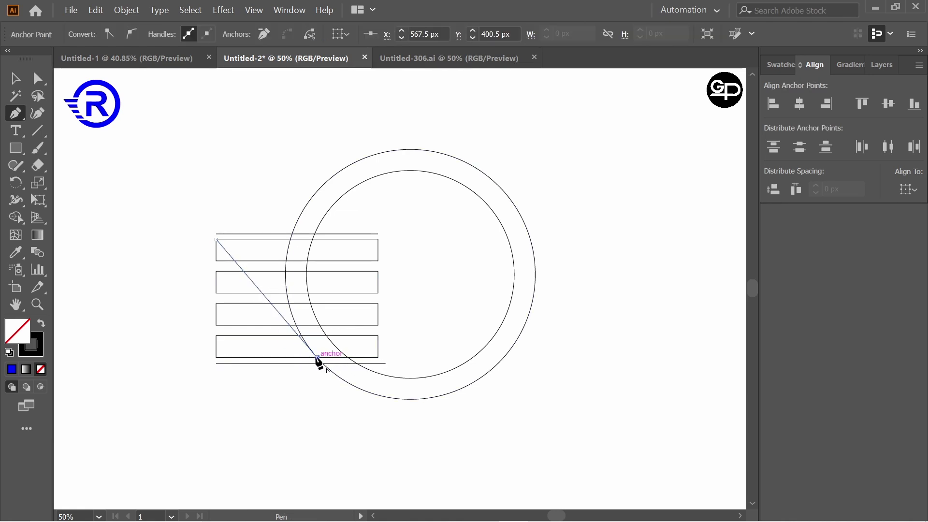
click(15, 85)
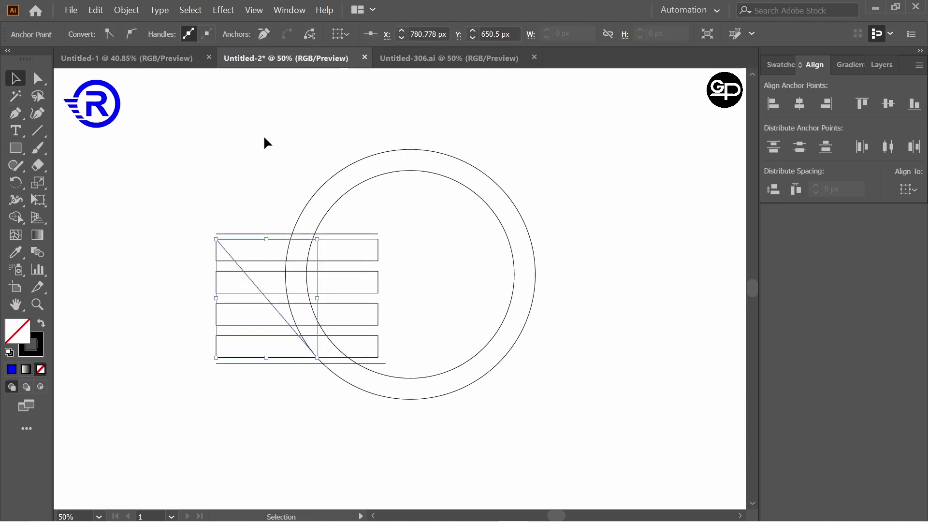
- Select all the shapes and remove the bar ends left of the diagonal line with the Shape Builder tool
drag(201, 119, 602, 406)
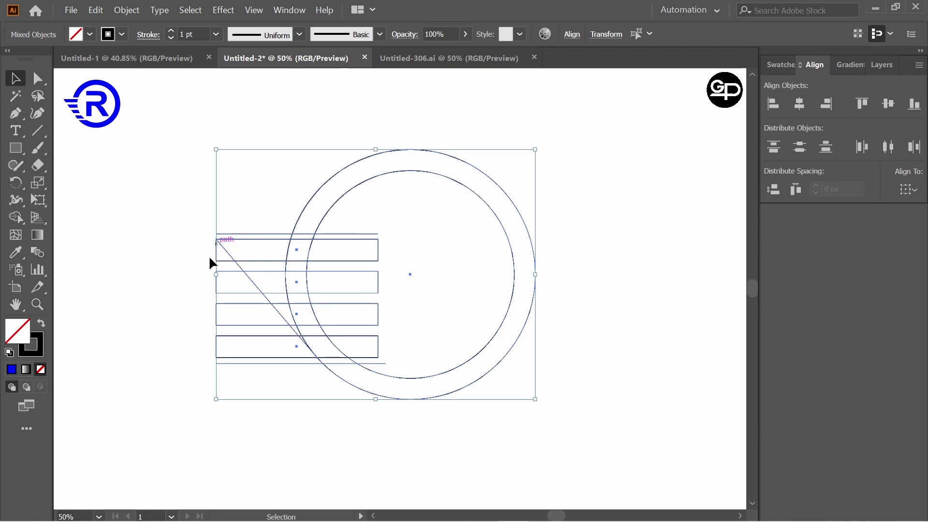
drag(15, 217, 72, 216)
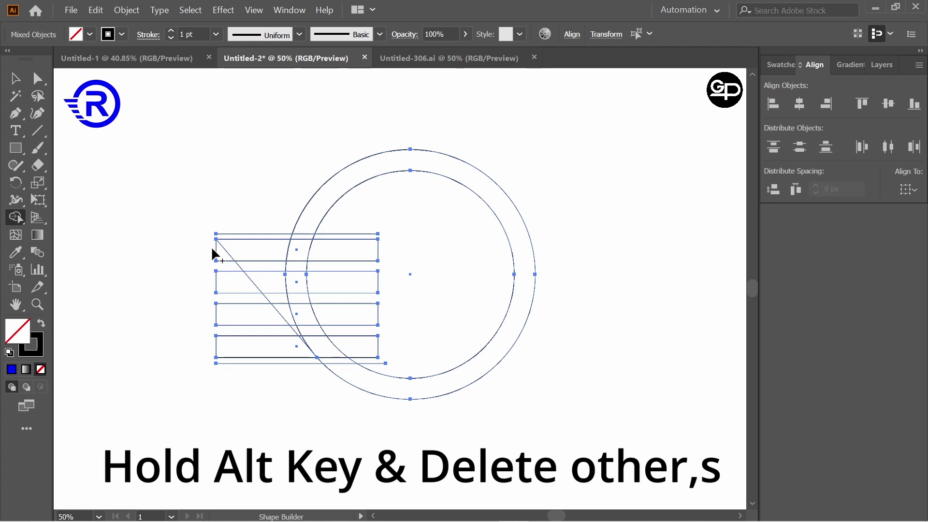
drag(211, 249, 242, 301)
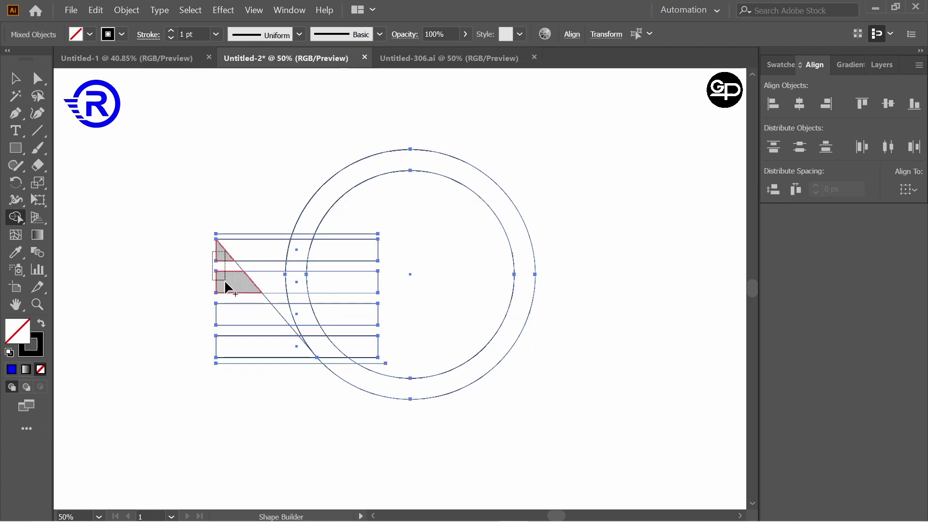
mouse_move(213, 251)
mouse_down()
mouse_move(213, 277)
mouse_move(218, 285)
mouse_move(218, 262)
mouse_move(268, 366)
mouse_up()
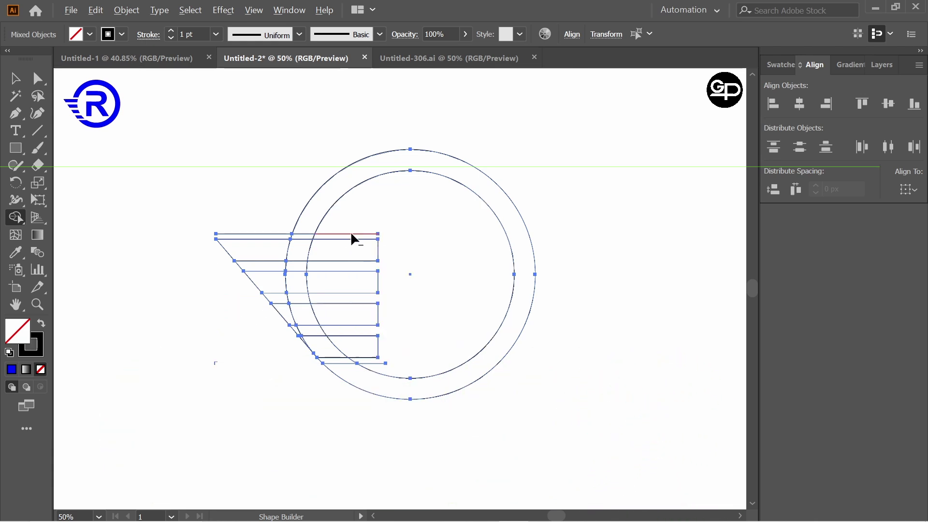
- Remove the bar parts inside the inner circle, the ring pieces between the bars and the leftover line, undoing any wrong removal
mouse_move(348, 254)
mouse_down()
mouse_move(362, 337)
mouse_move(381, 365)
mouse_up()
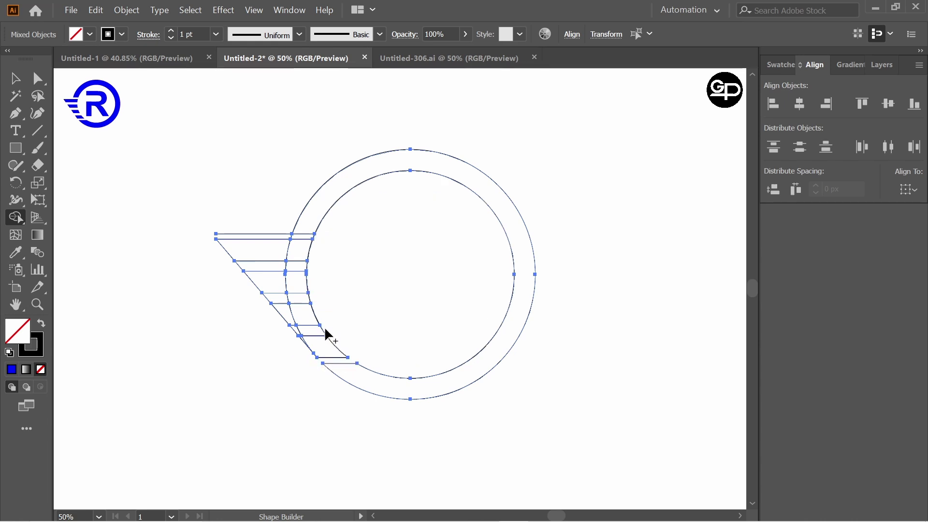
alt+click(302, 330)
alt+click(302, 298)
alt+click(278, 234)
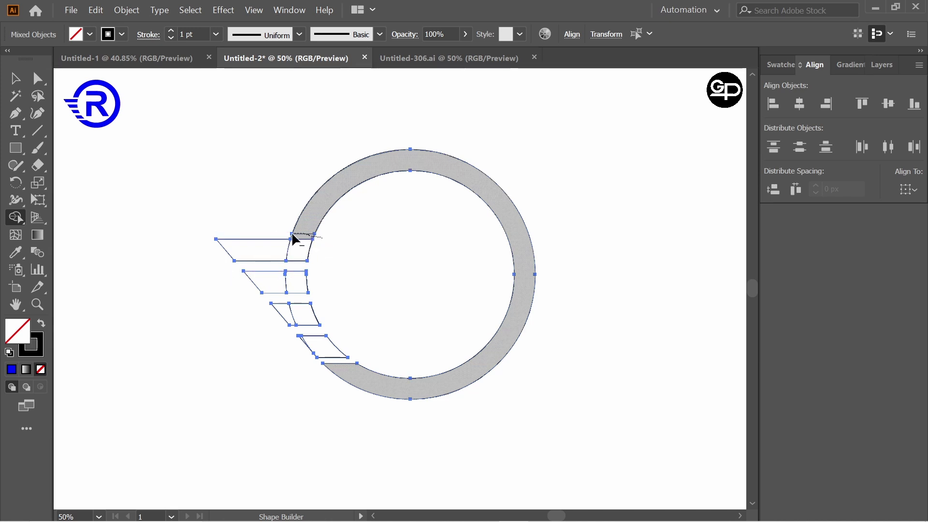
alt+click(289, 236)
key(ctrl+z)
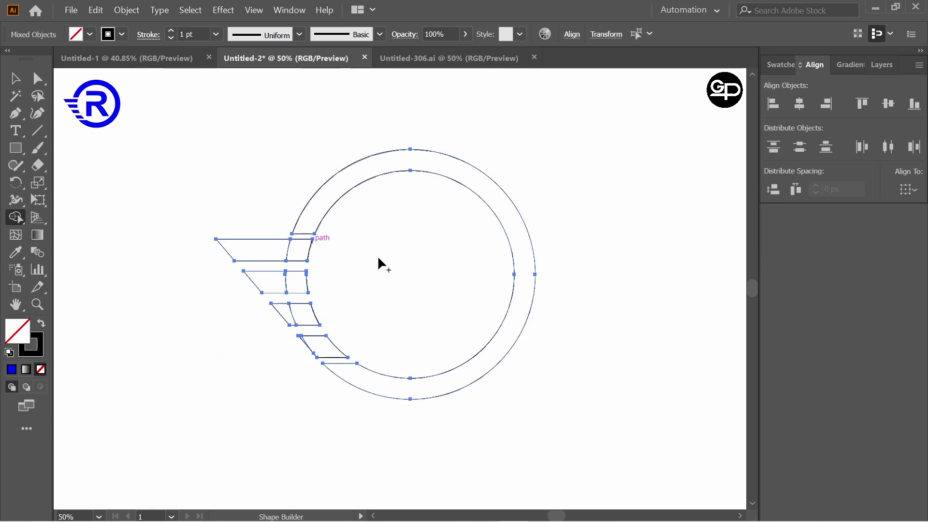
- Merge each bar with its overlapping ring segment using the Shape Builder tool and group the shapes
drag(288, 310, 280, 280)
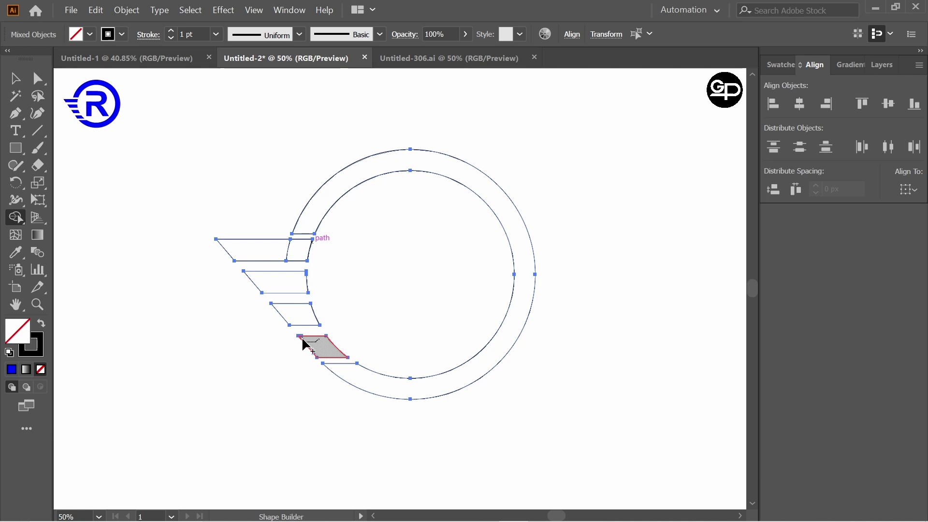
mouse_move(296, 250)
mouse_down()
mouse_move(272, 248)
mouse_move(299, 248)
mouse_up()
key(ctrl+g)
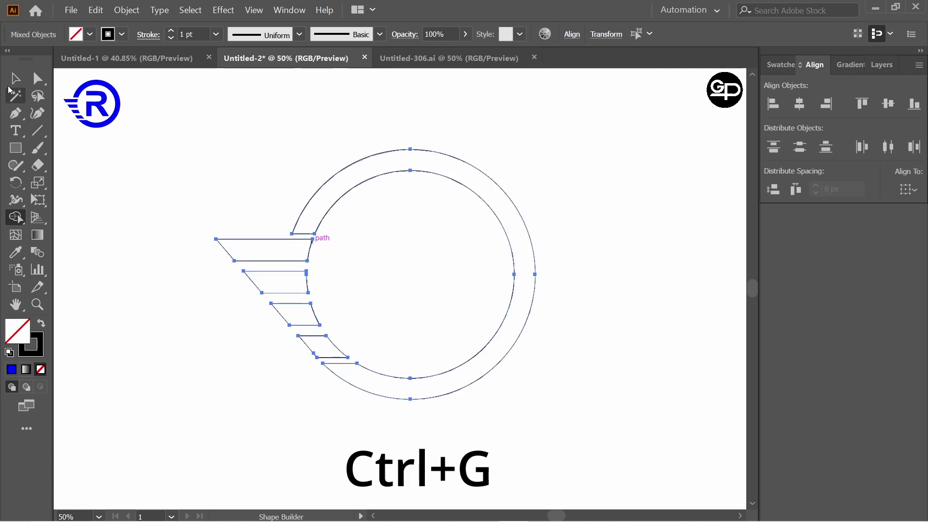
- Select the complete winged ring and enlarge it slightly about its centre
click(17, 86)
click(307, 132)
drag(214, 139, 600, 393)
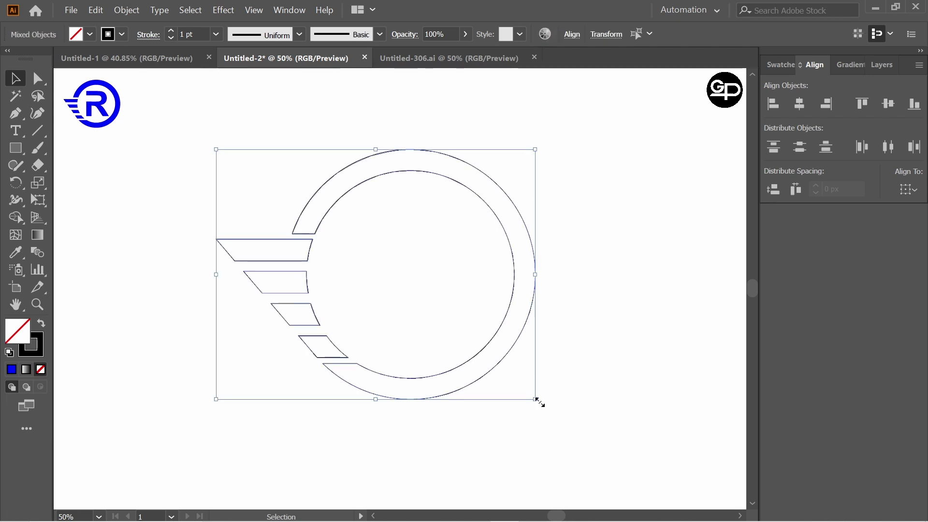
drag(536, 402, 546, 408)
click(612, 342)
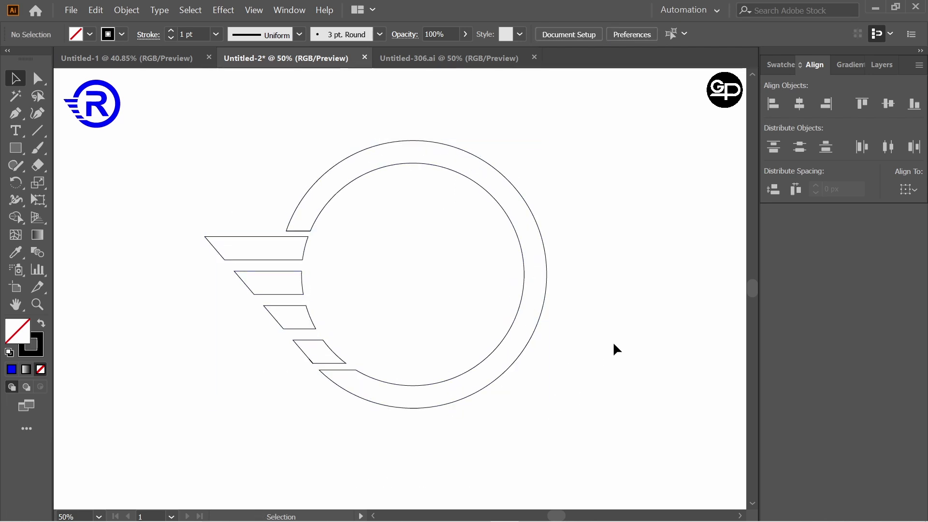
- Place a point text inside the ring and set its font to Franklin Gothic Heavy
click(22, 132)
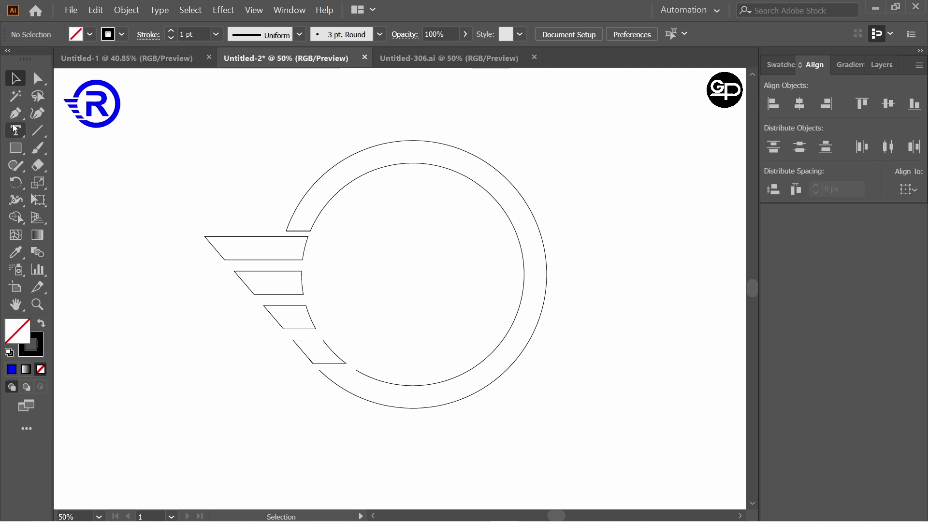
click(75, 132)
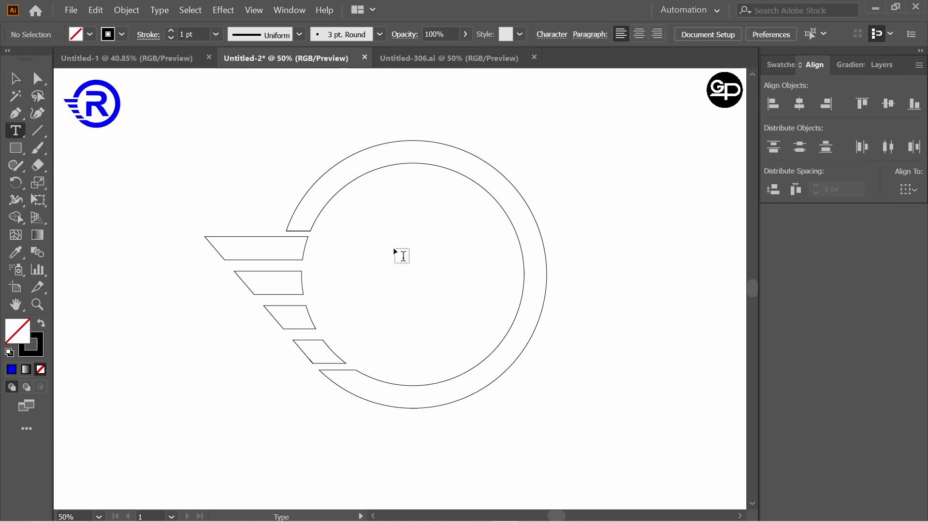
click(415, 250)
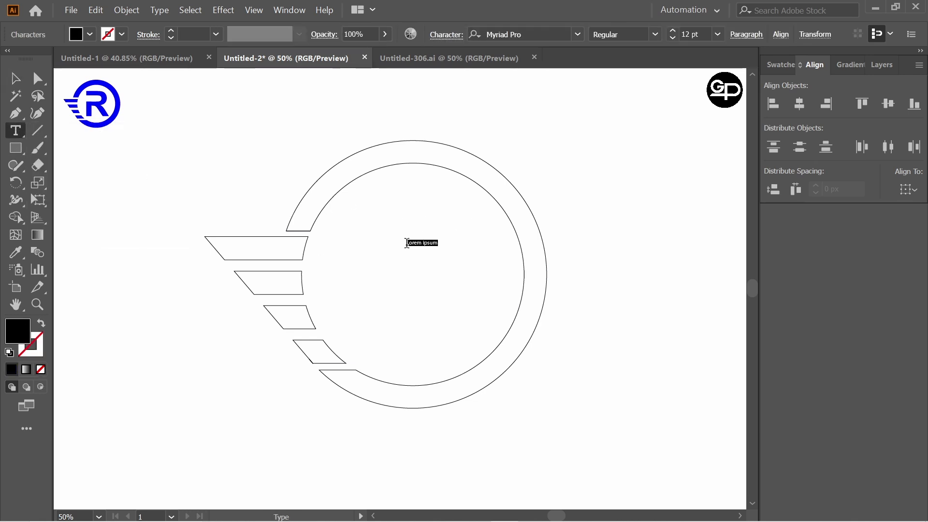
click(446, 34)
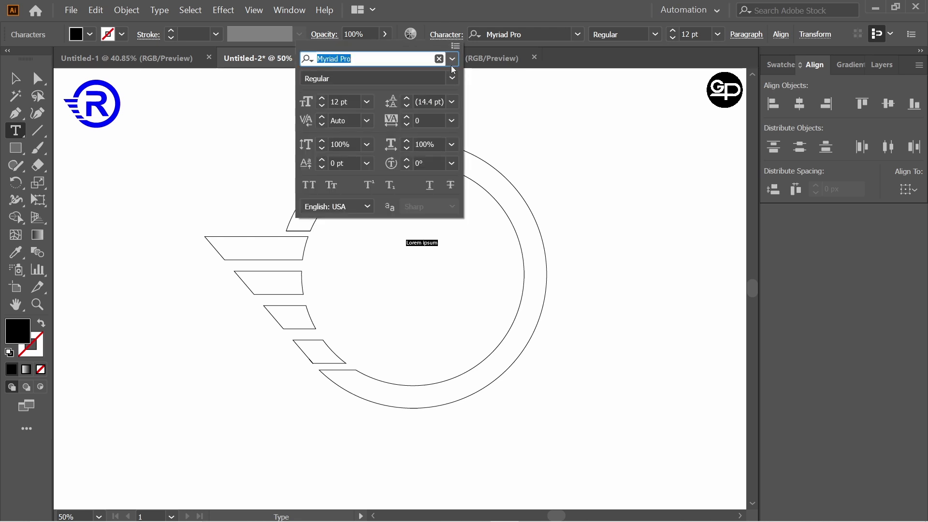
click(453, 60)
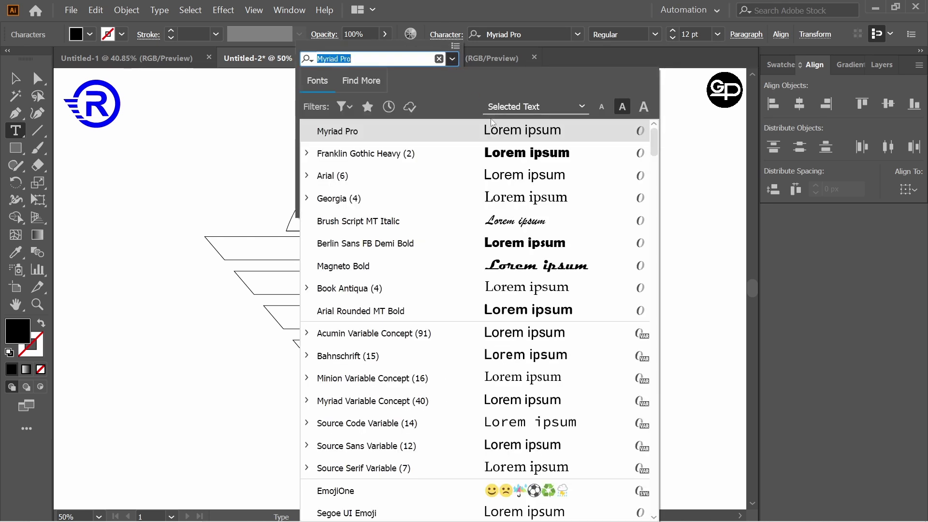
click(518, 153)
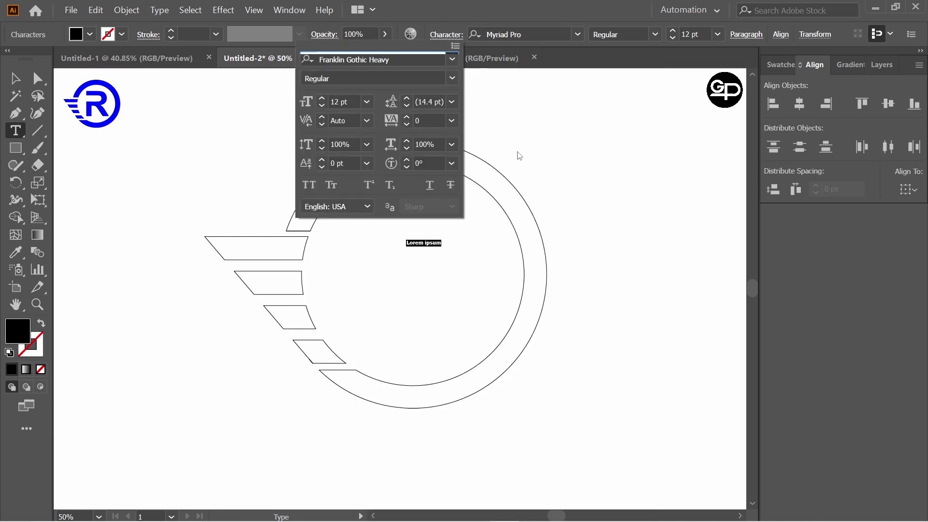
- Set the text size to 100 pt and replace the placeholder text with a capital R
double_click(348, 101)
text(100)
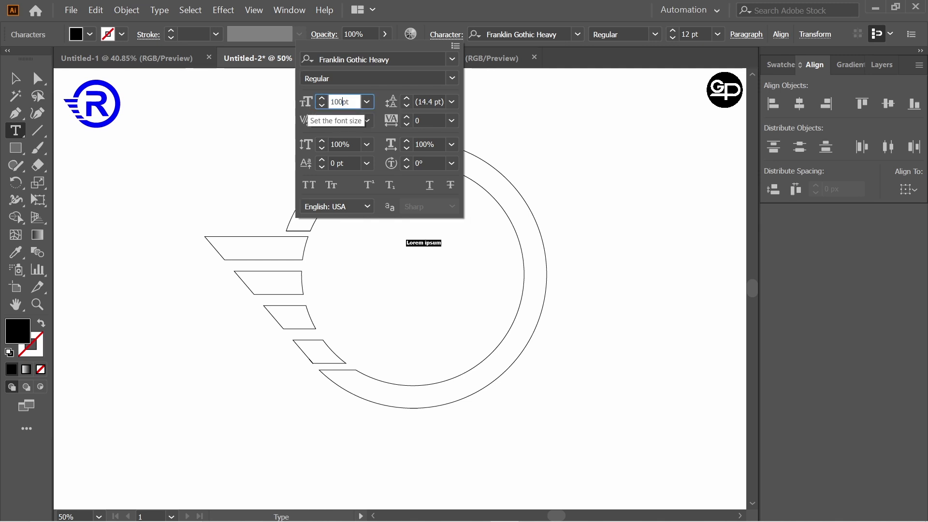
key(Return)
text(r)
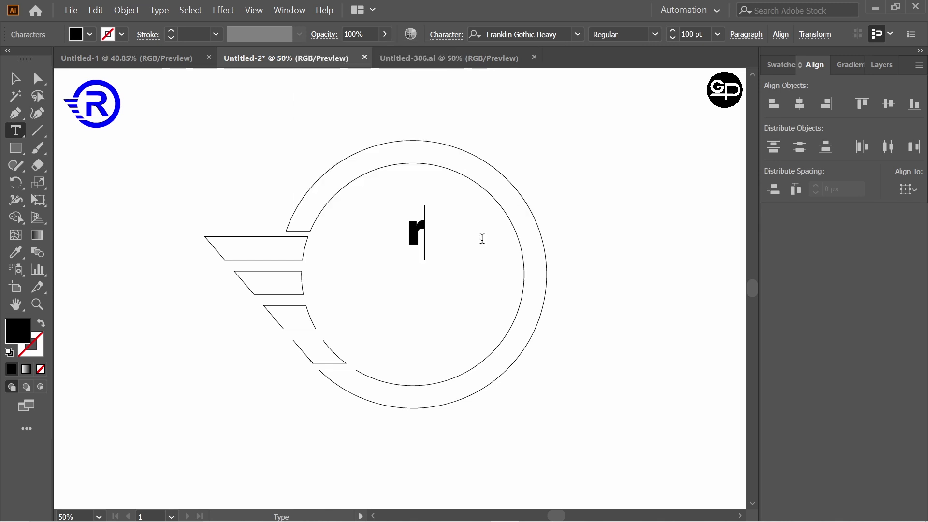
key(BackSpace)
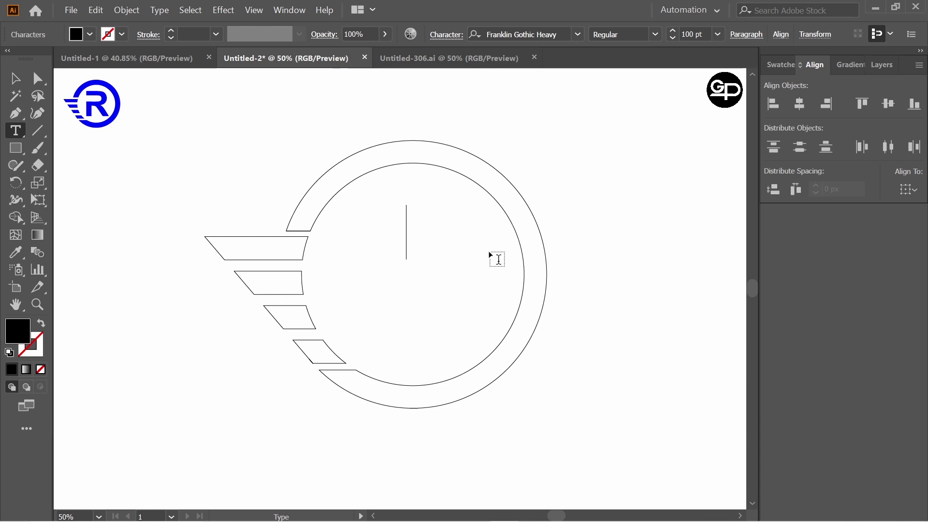
text(R)
- Move the R outside the ring to its upper right and enlarge it to about three times its size
click(15, 78)
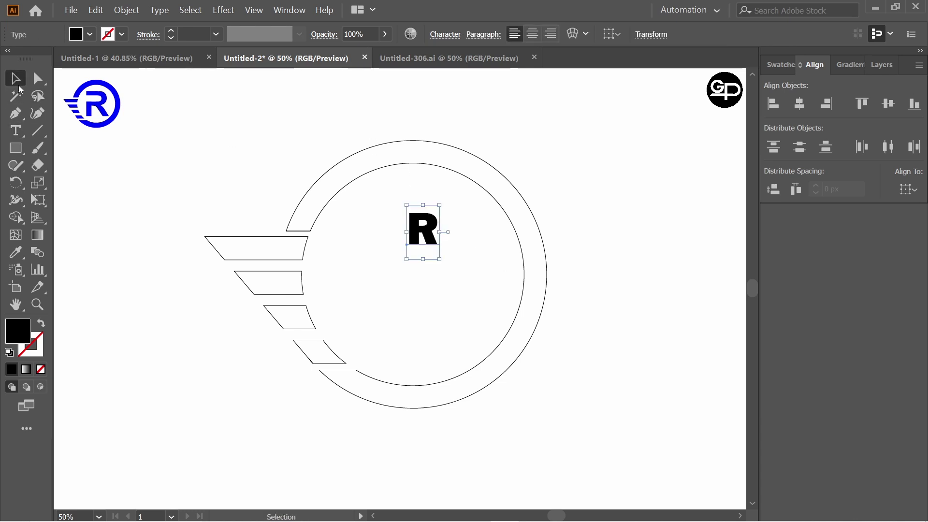
drag(425, 220, 604, 148)
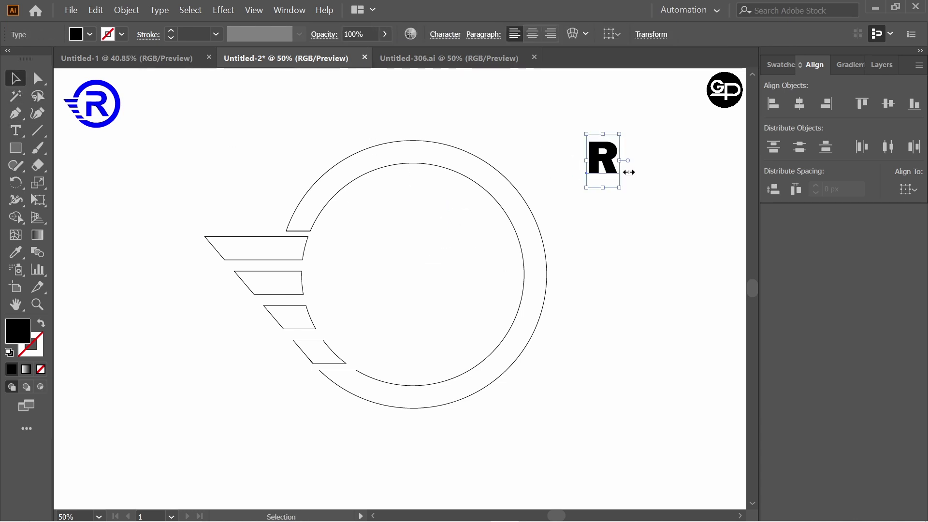
drag(622, 190, 716, 250)
click(687, 161)
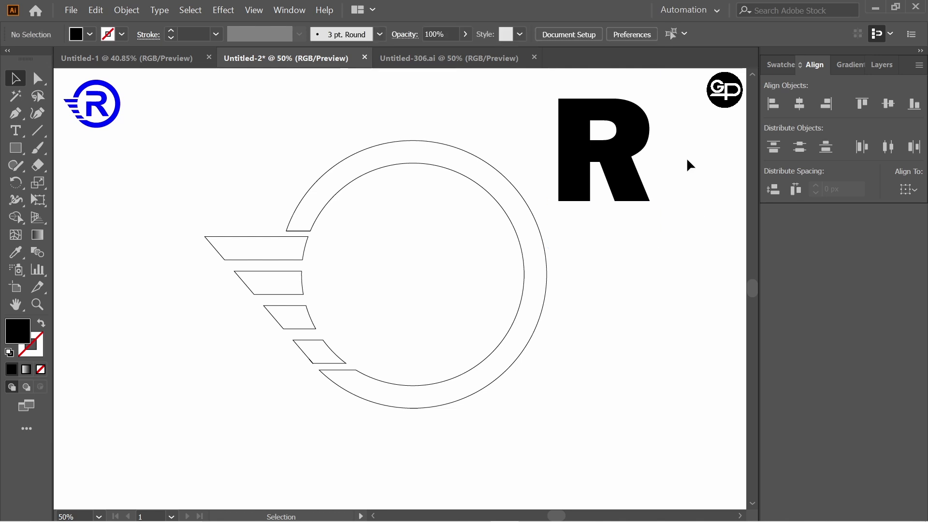
- Draw a narrow horizontal rectangle across the R's stem and counter, with no fill and a black stroke
drag(15, 148, 92, 149)
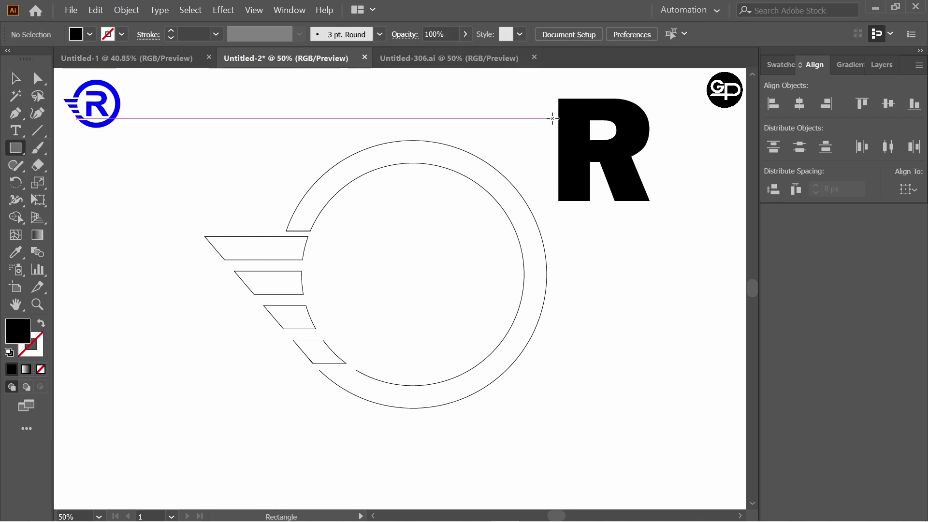
drag(553, 121, 612, 140)
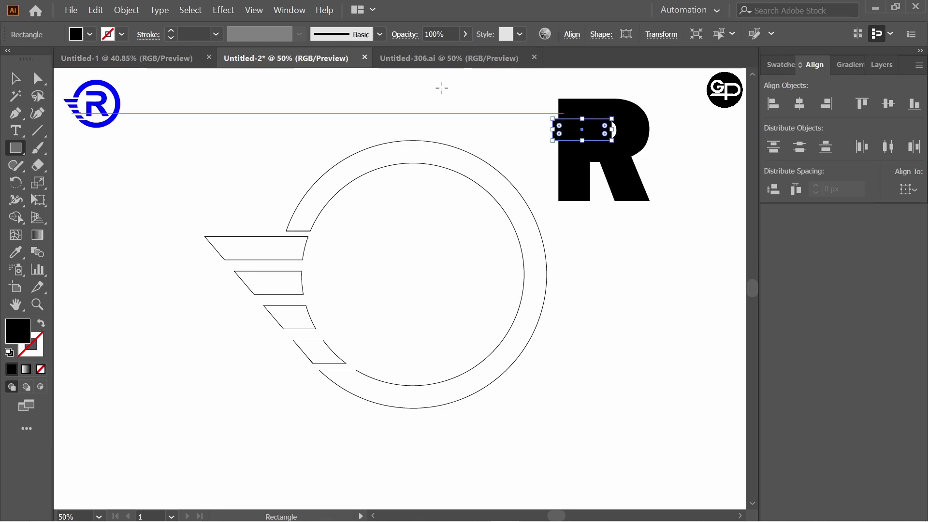
click(79, 34)
click(10, 59)
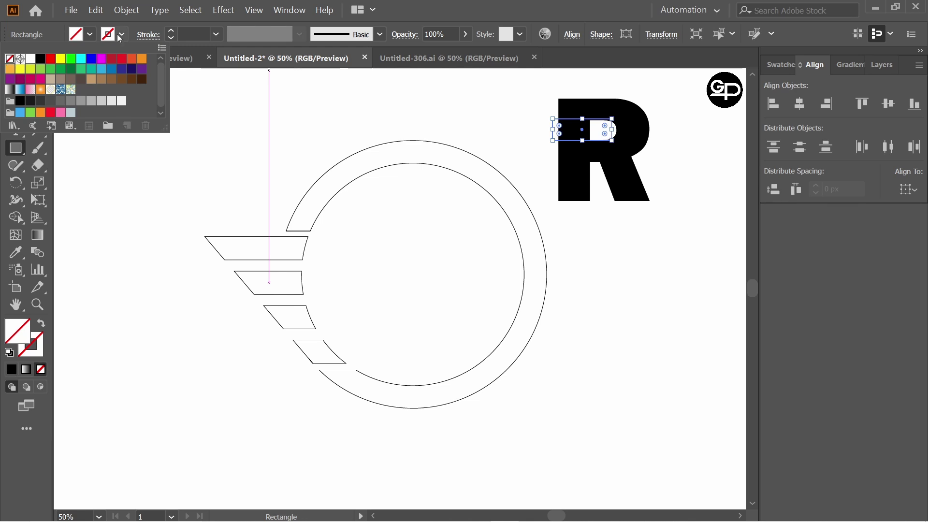
click(122, 33)
click(41, 59)
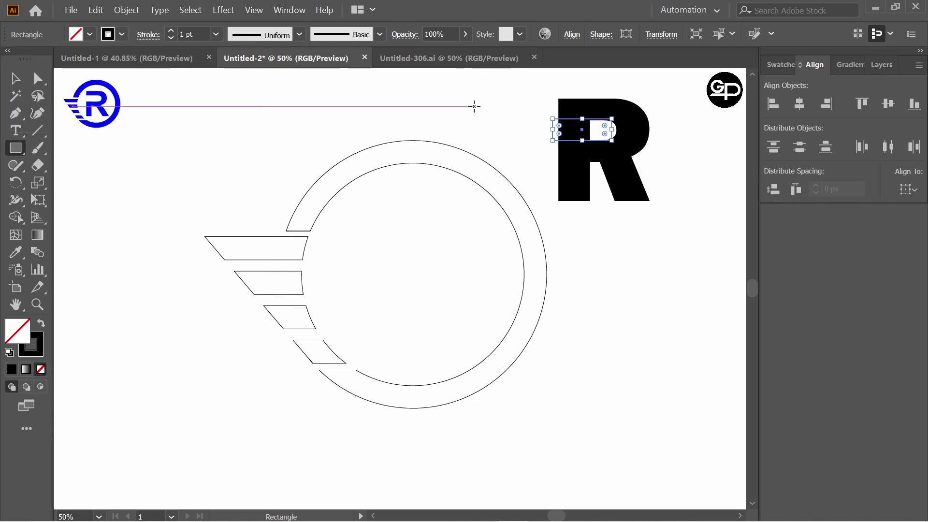
- Reduce the rectangle's height to match the R's counter and shift it left so it extends past the stem
drag(583, 118, 582, 123)
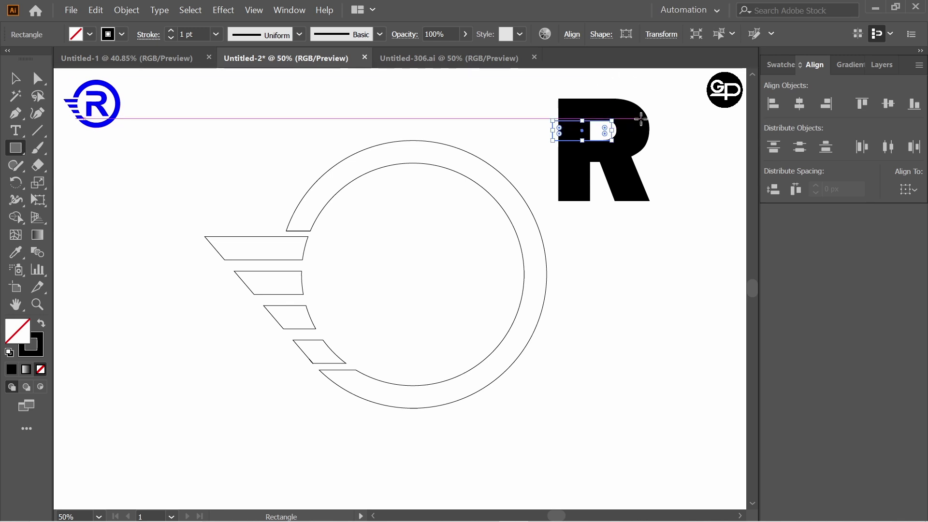
key(shift+Left)
key(shift+Left)
key(shift+Left)
key(shift+Left)
key(shift+Left)
key(v)
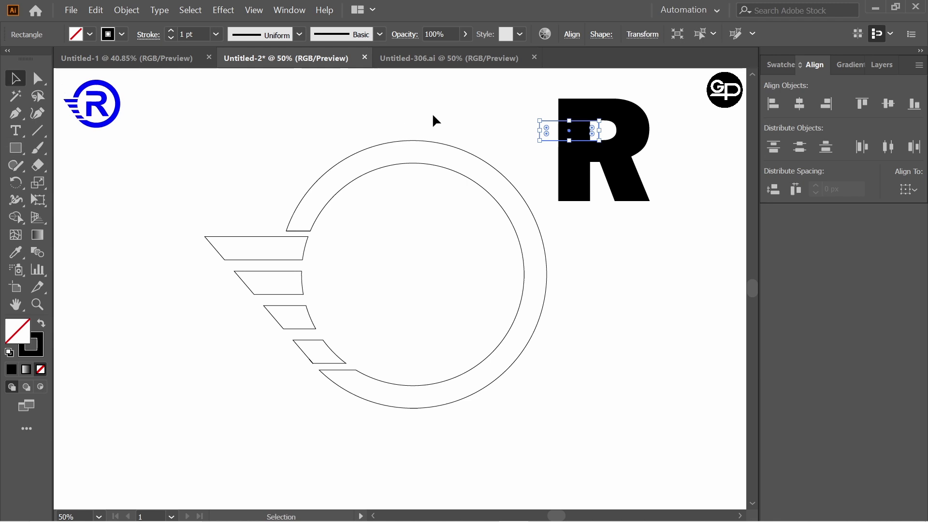
click(529, 98)
click(600, 130)
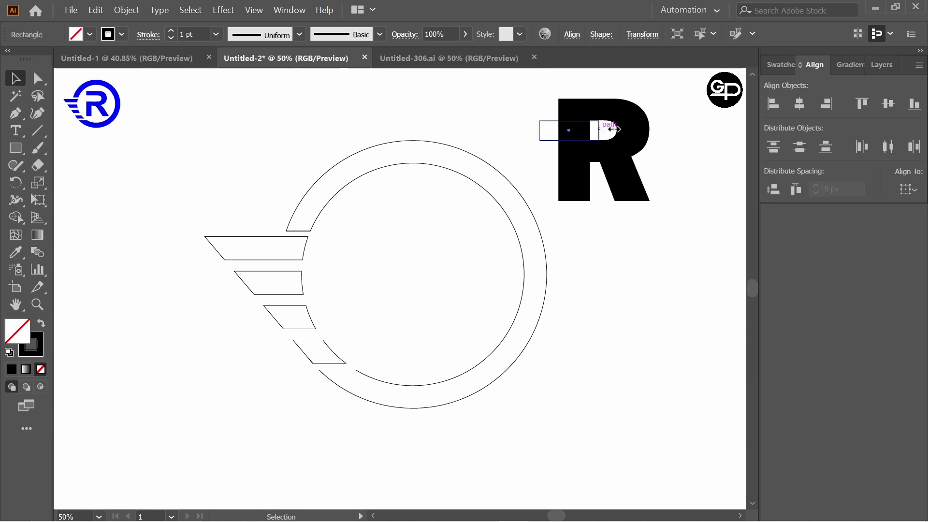
click(685, 127)
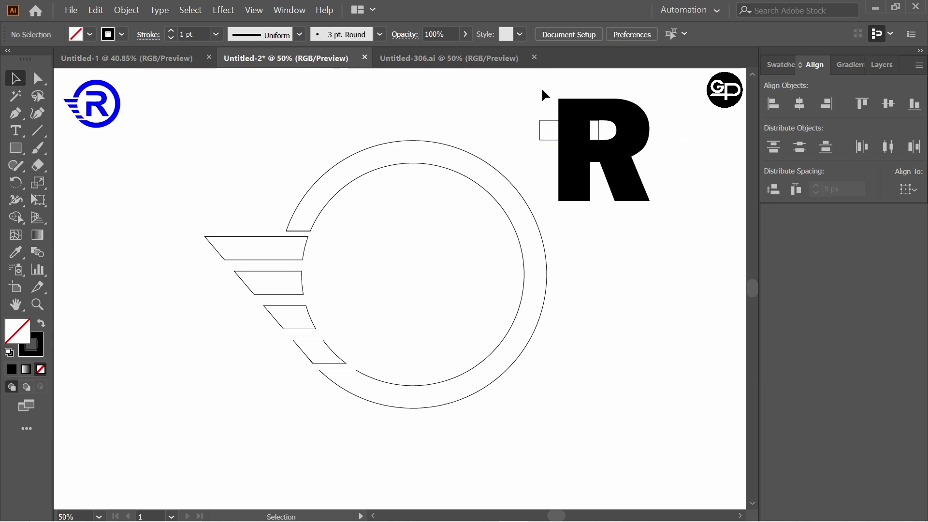
- Select the R together with the rectangle and expand both into editable shapes
drag(542, 90, 680, 198)
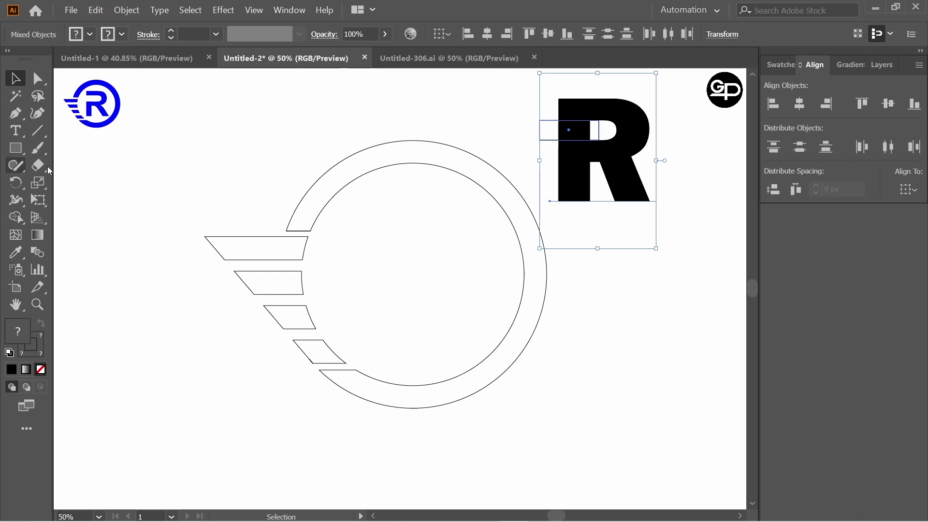
click(127, 11)
click(147, 135)
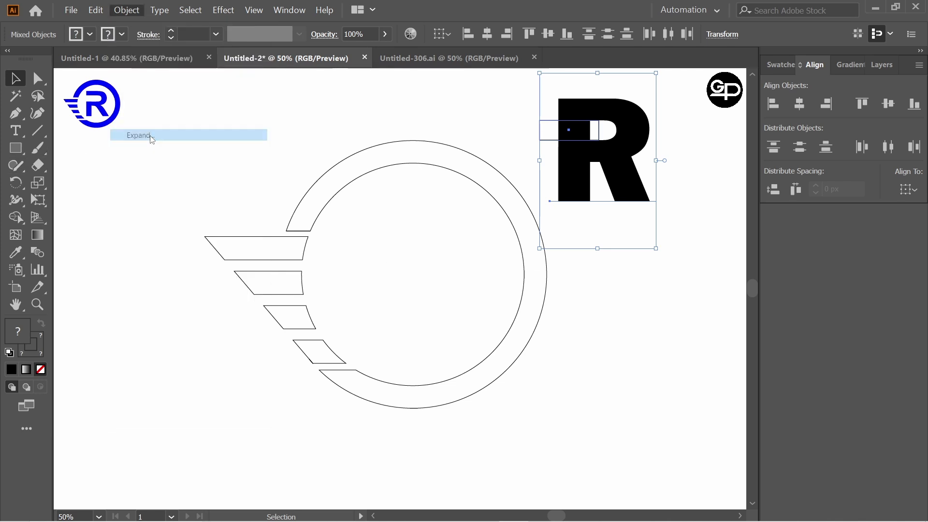
click(456, 228)
- Merge the rectangle's sections with the Shape Builder tool and remove that area, opening the R's counter through its stem
click(17, 218)
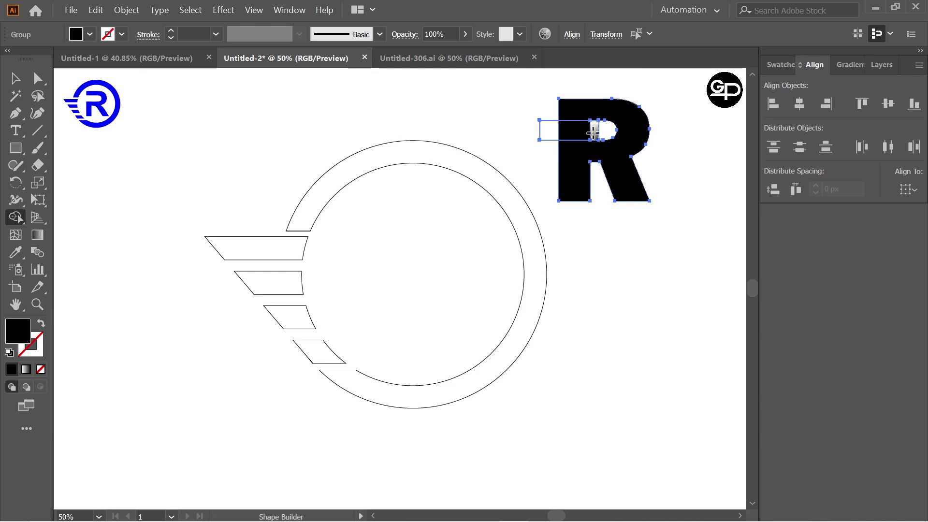
drag(593, 130, 554, 131)
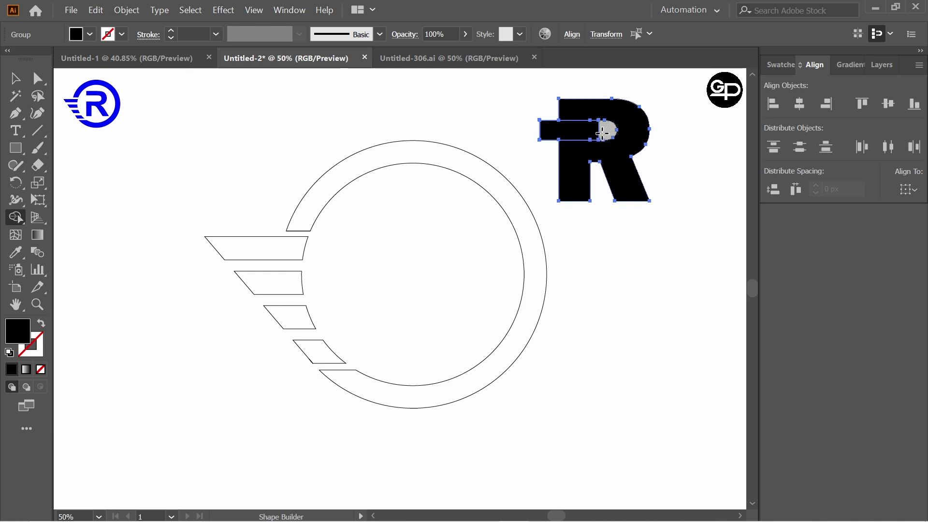
click(90, 34)
click(10, 60)
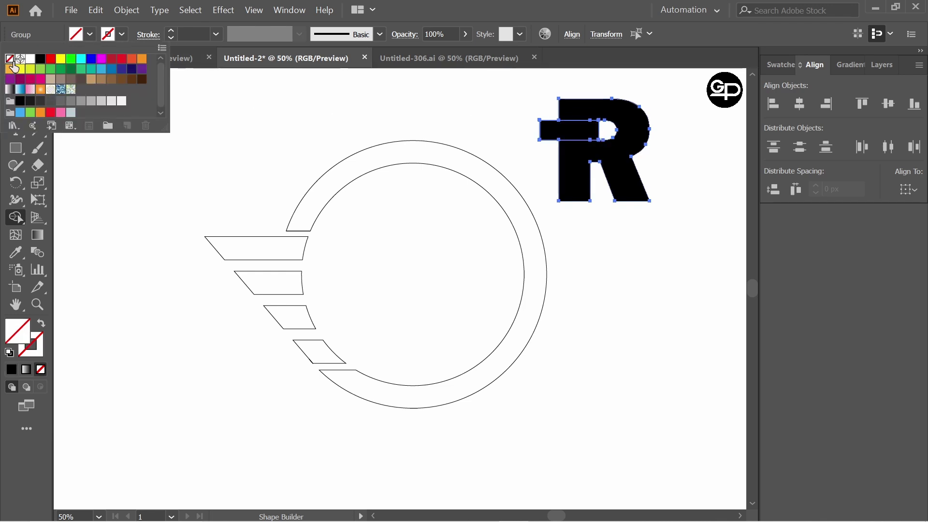
click(602, 132)
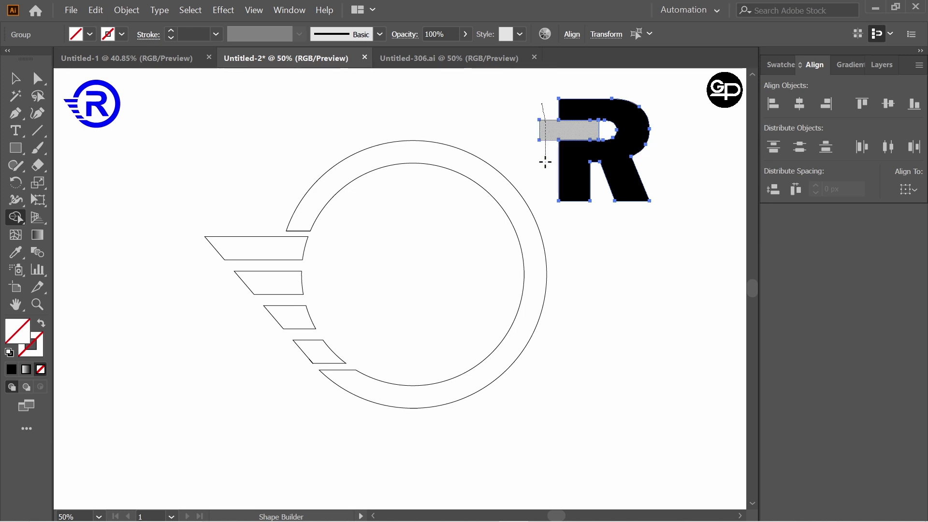
alt+click(548, 130)
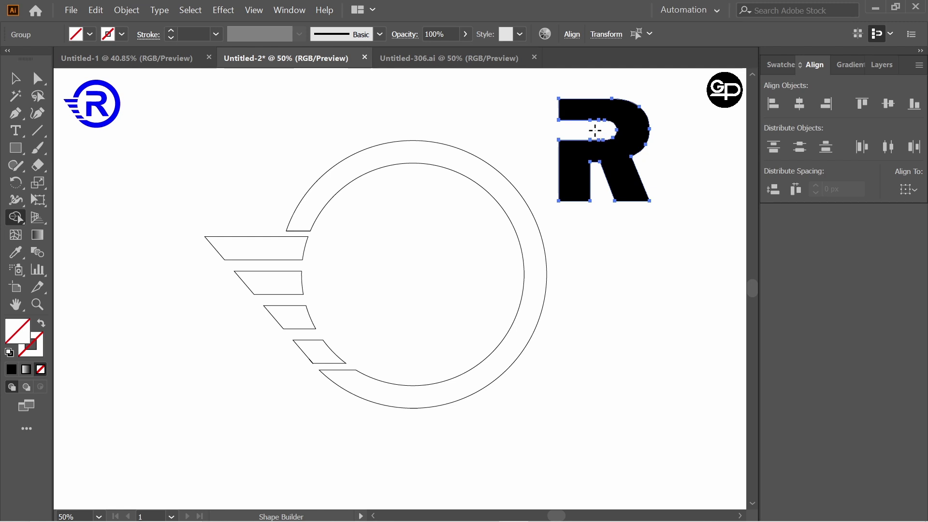
click(15, 78)
click(268, 126)
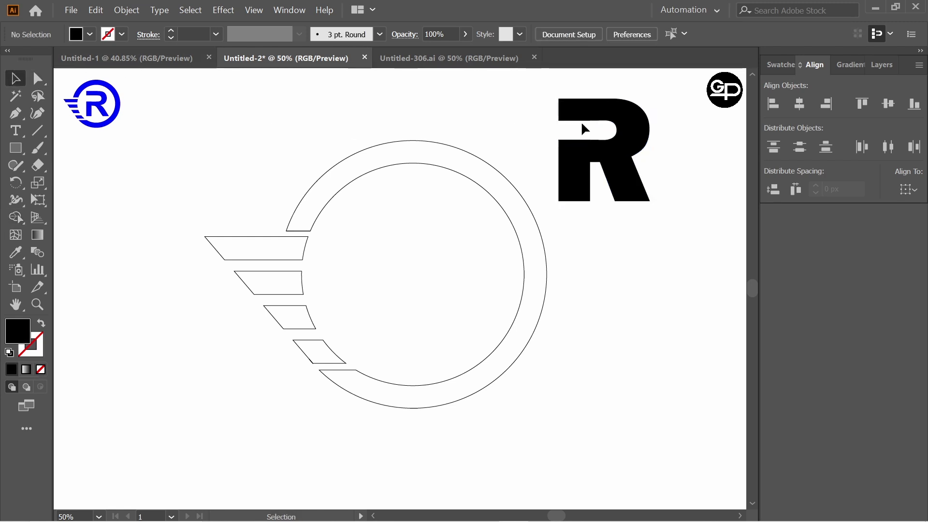
- Move the cut R into the middle of the ring and enlarge it proportionally about its centre
drag(528, 91, 668, 169)
click(659, 203)
click(617, 165)
drag(616, 154, 429, 277)
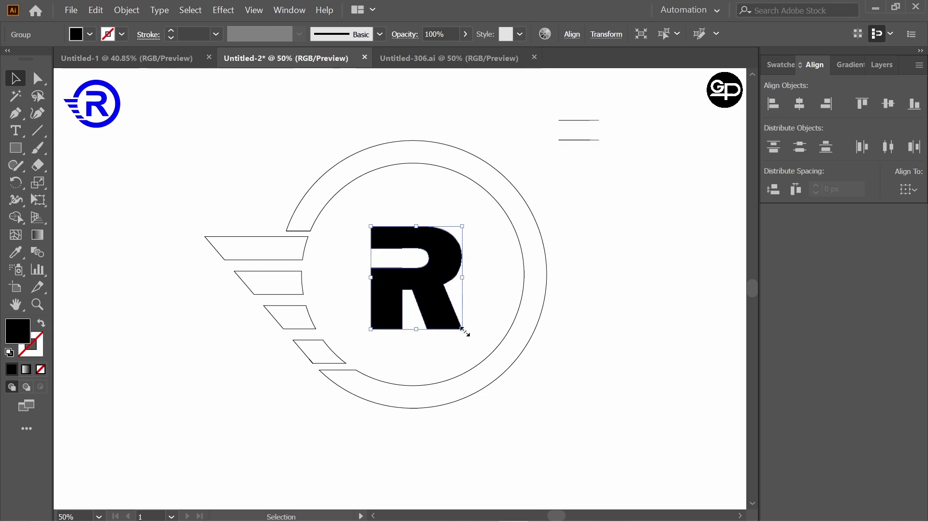
drag(463, 331, 499, 349)
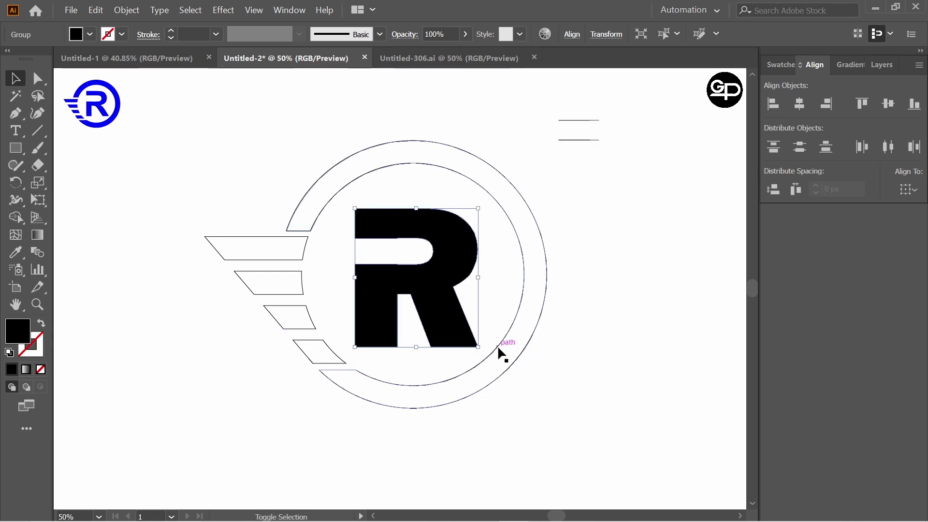
click(631, 285)
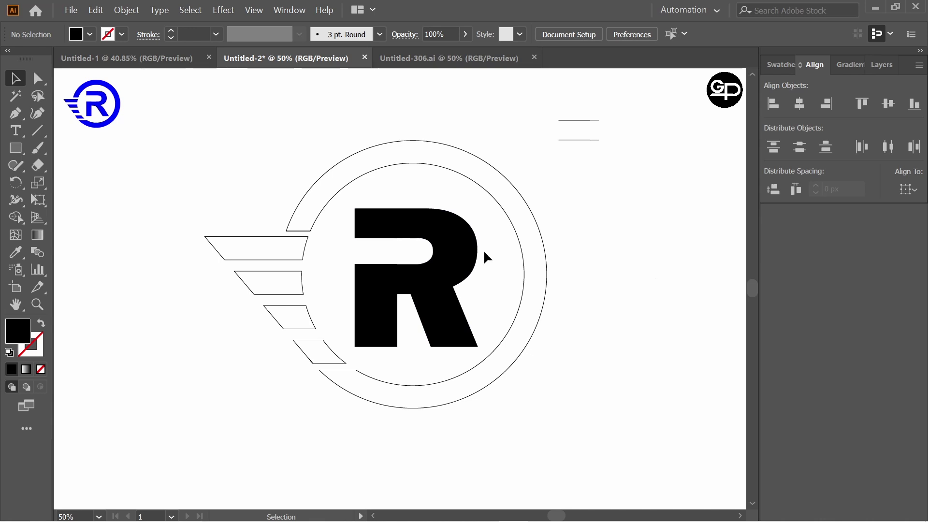
- Delete the two leftover line fragments at the R's former position outside the ring
click(457, 256)
click(621, 217)
drag(545, 85, 649, 182)
key(Delete)
- Select the whole logo and fill the ring and the wing bars black with the Shape Builder tool
drag(170, 137, 619, 416)
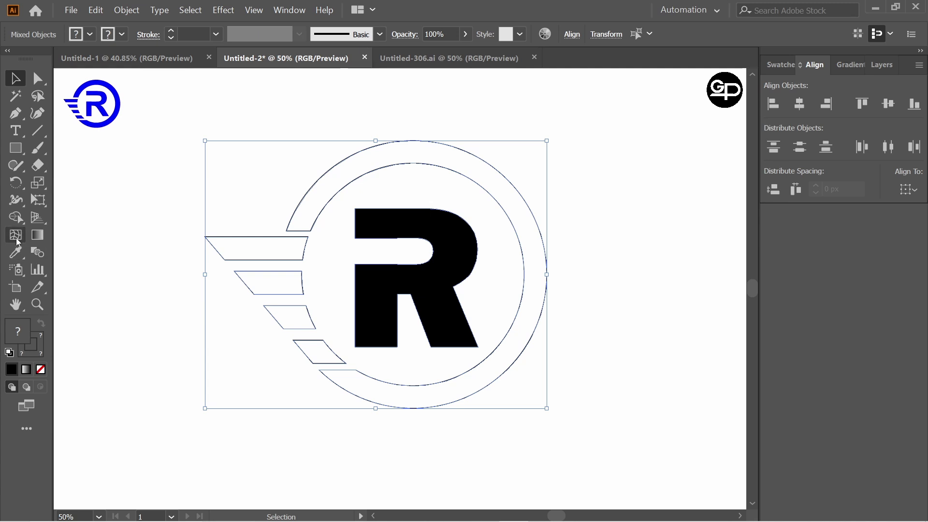
drag(15, 223, 49, 216)
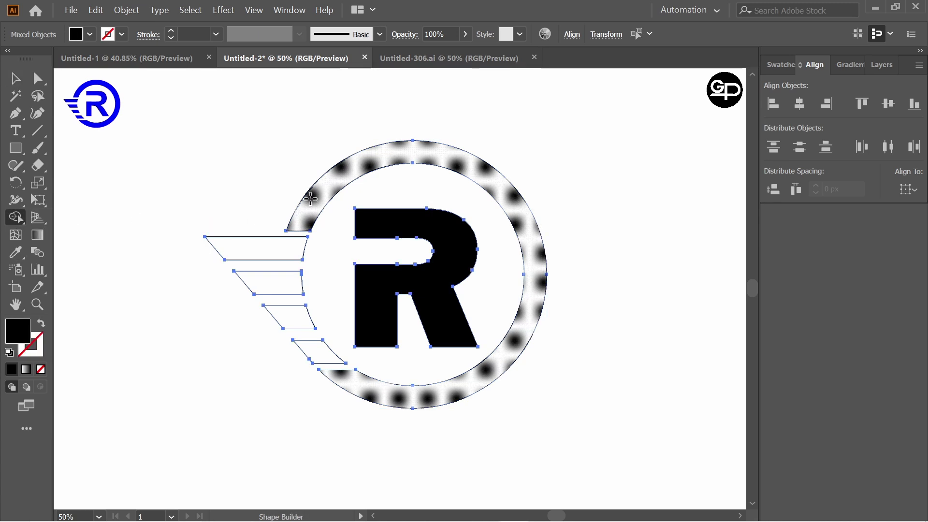
mouse_move(293, 223)
mouse_down()
mouse_move(254, 257)
mouse_move(311, 350)
mouse_move(369, 319)
mouse_up()
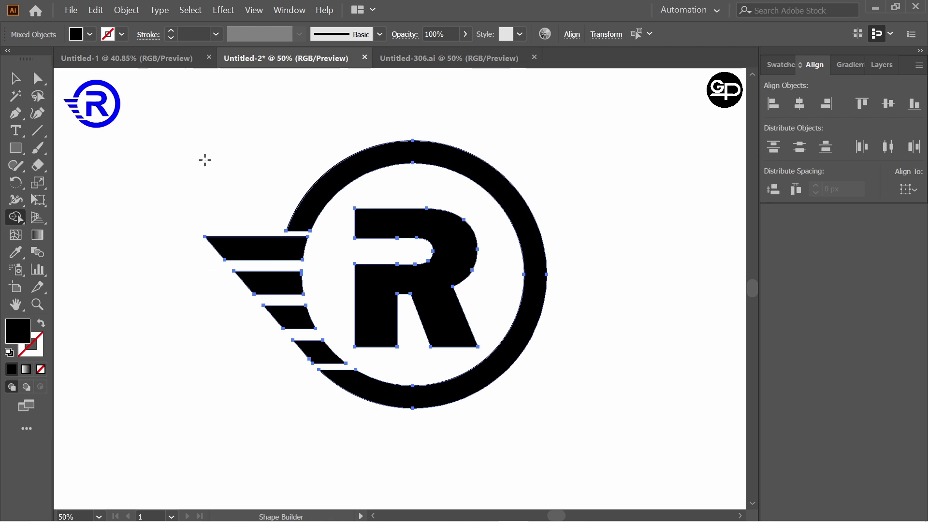
- Recolour the ring, the wing bars and the R blue with the Shape Builder tool
click(88, 34)
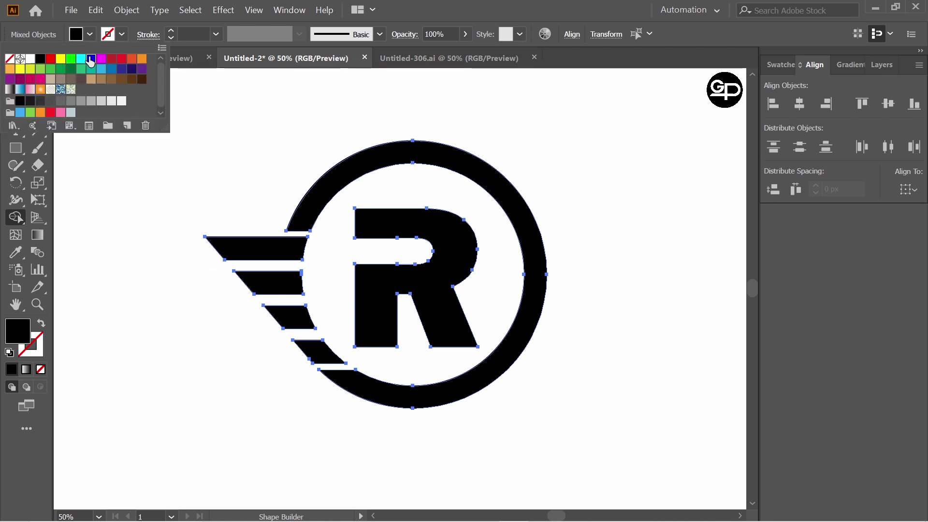
click(91, 59)
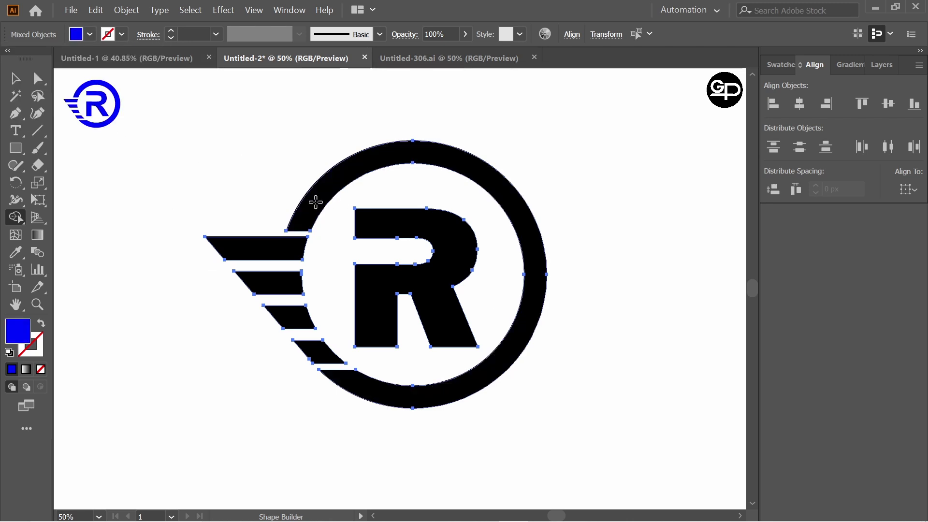
click(314, 204)
click(285, 248)
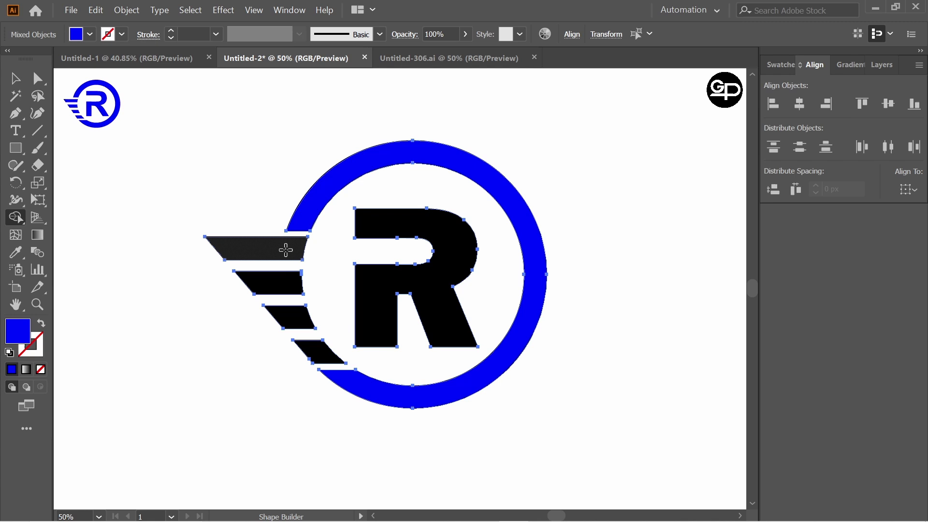
click(285, 288)
click(289, 317)
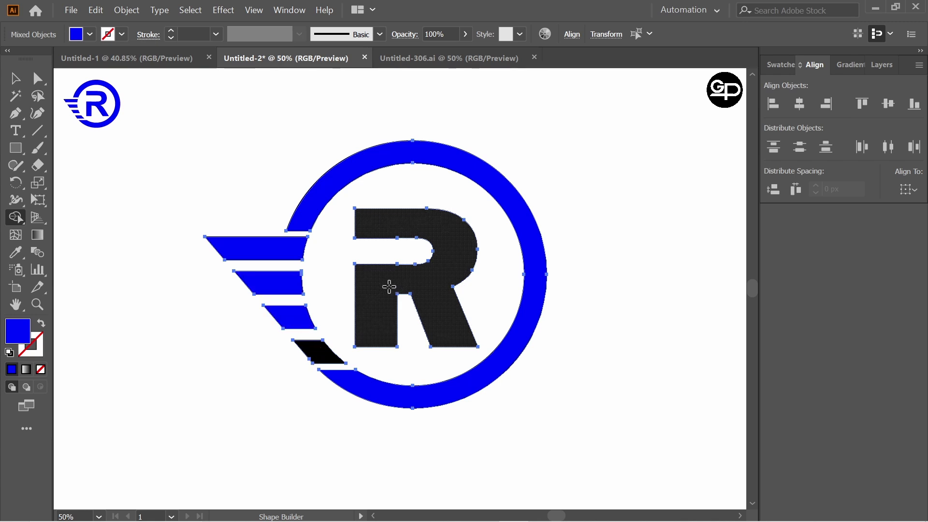
click(366, 298)
- Select all parts of the logo and group them
key(v)
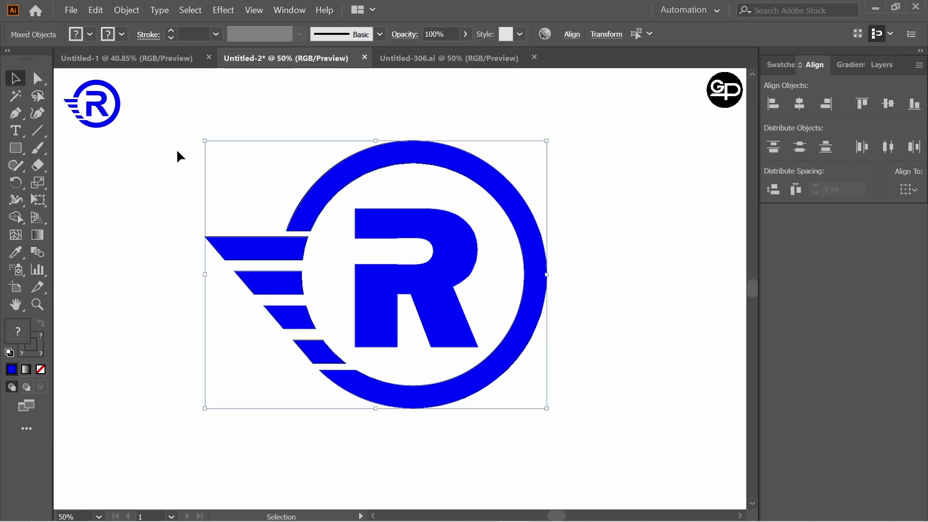
click(178, 152)
drag(405, 215, 591, 410)
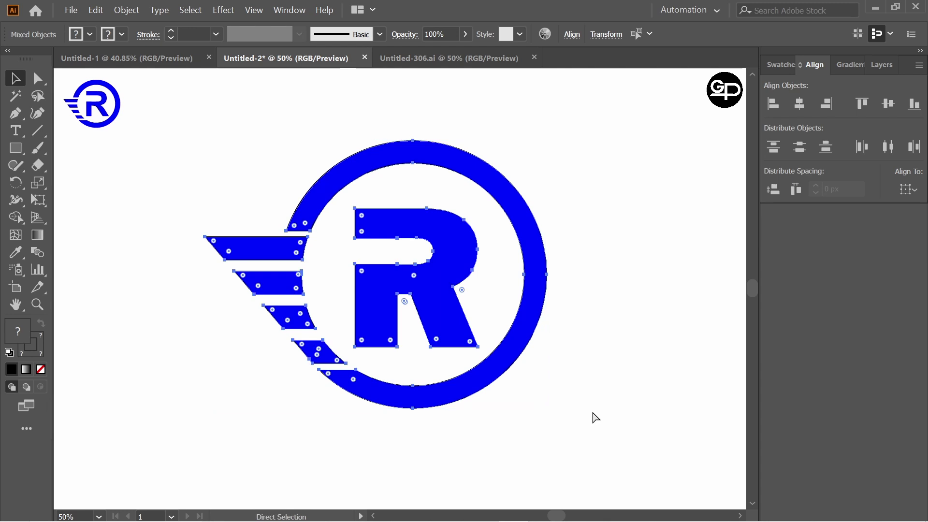
key(ctrl+g)
- Remove the stroke from the grouped logo and deselect it
click(122, 35)
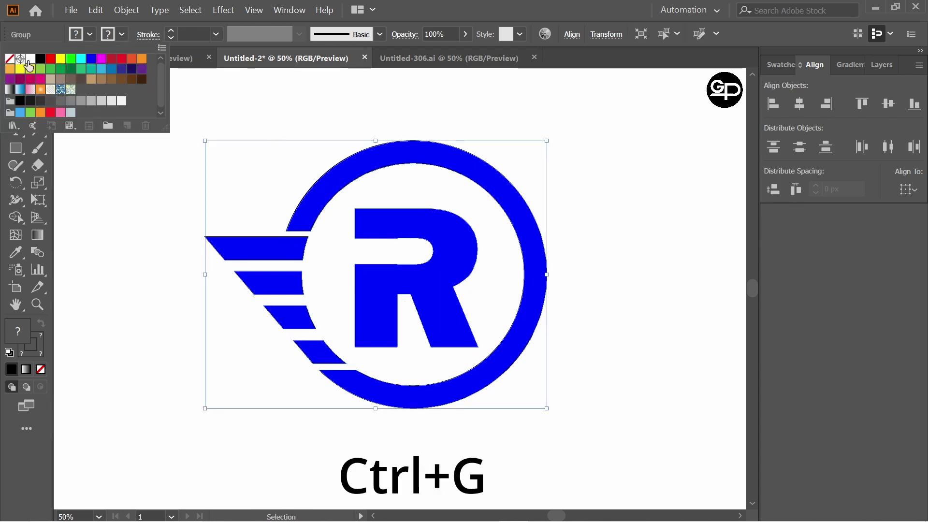
click(7, 62)
click(375, 120)
click(625, 195)
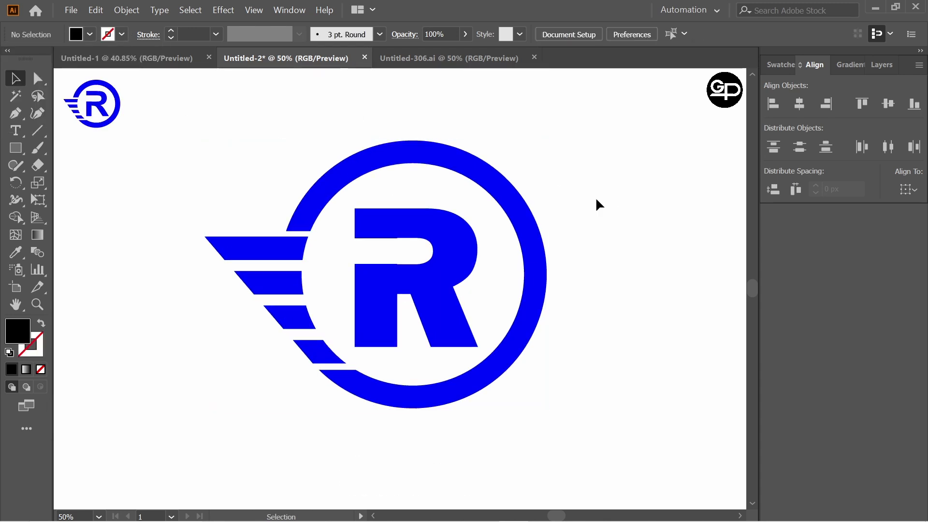
drag(282, 129, 633, 376)
click(644, 299)
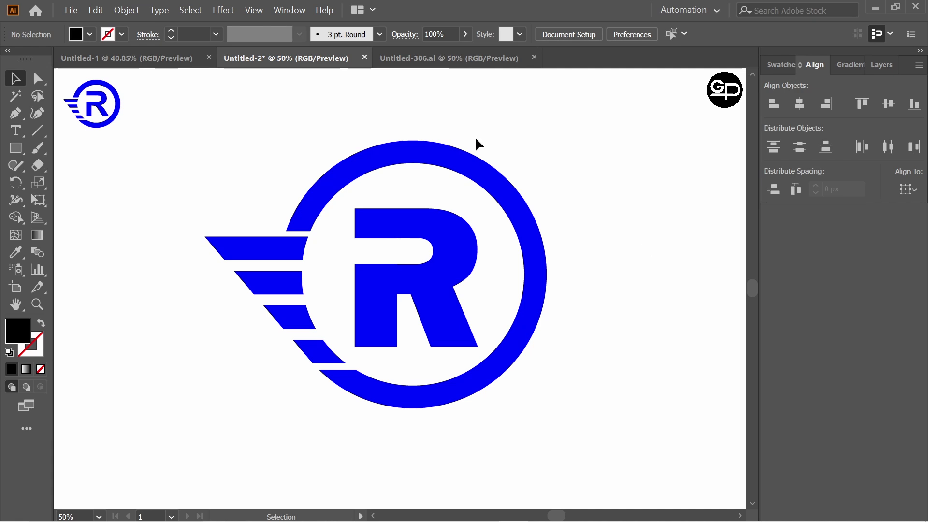